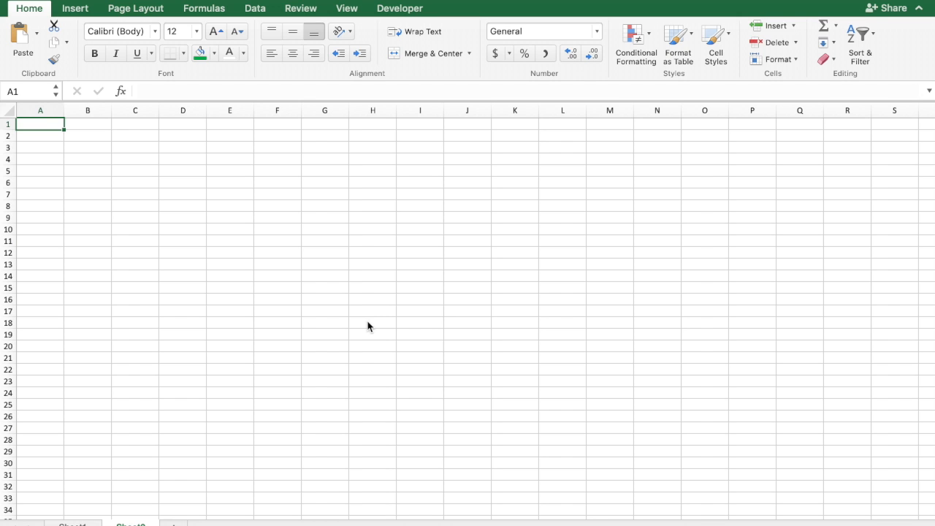
Insert a new worksheet after Sheet1 and switch through the workbook's worksheets one by one.
{"action": "left_click", "coordinate": [212, 292]}
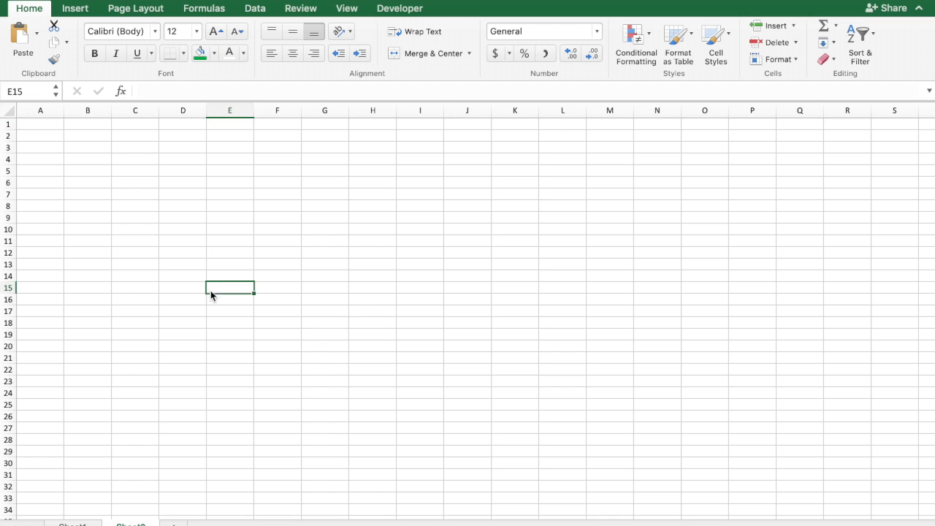
{"action": "left_click", "coordinate": [73, 523]}
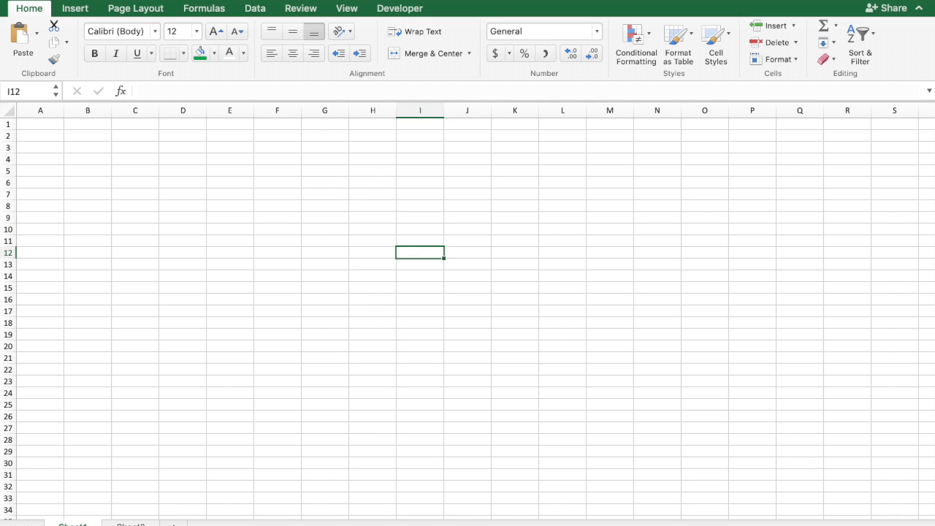
{"action": "left_click", "coordinate": [130, 523]}
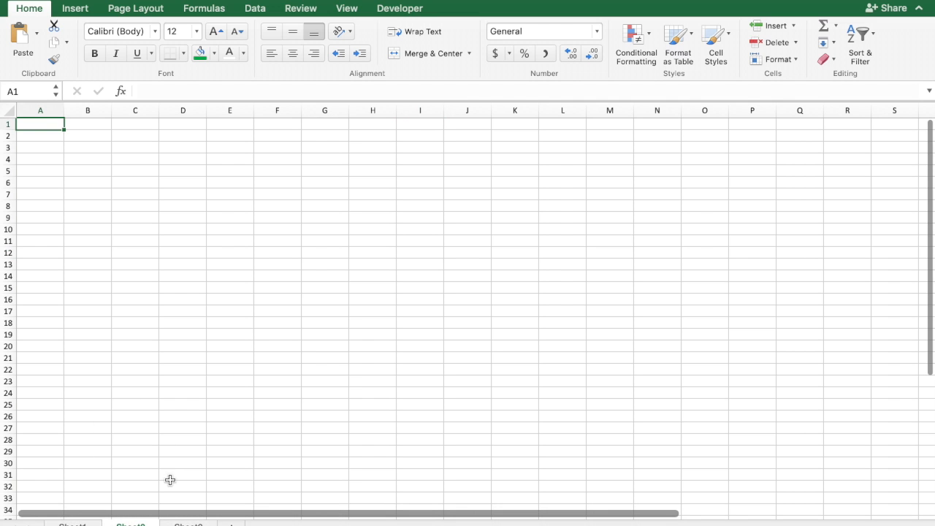
{"action": "left_click", "coordinate": [95, 524]}
{"action": "left_click", "coordinate": [189, 523]}
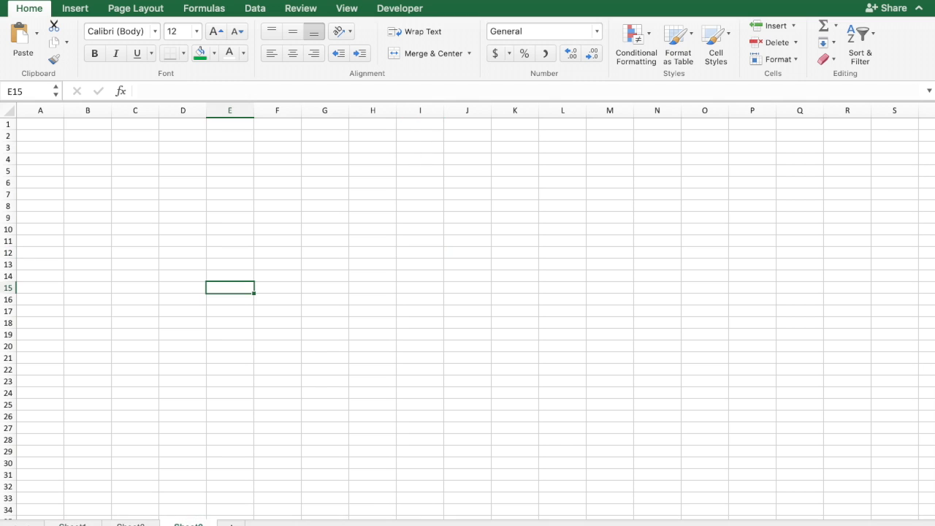
{"action": "left_click", "coordinate": [130, 524]}
{"action": "left_click", "coordinate": [73, 524]}
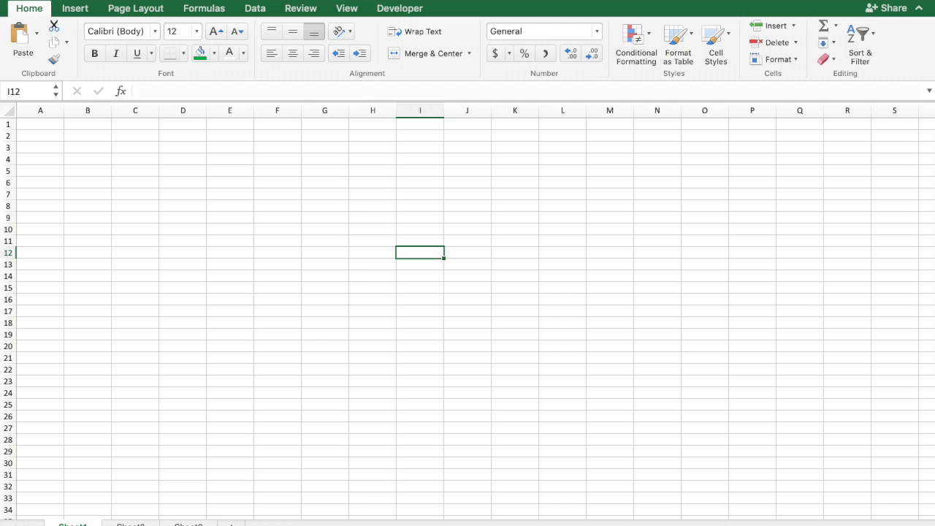
Delete the newly inserted blank worksheet between the two original worksheets.
{"action": "right_click", "coordinate": [133, 523]}
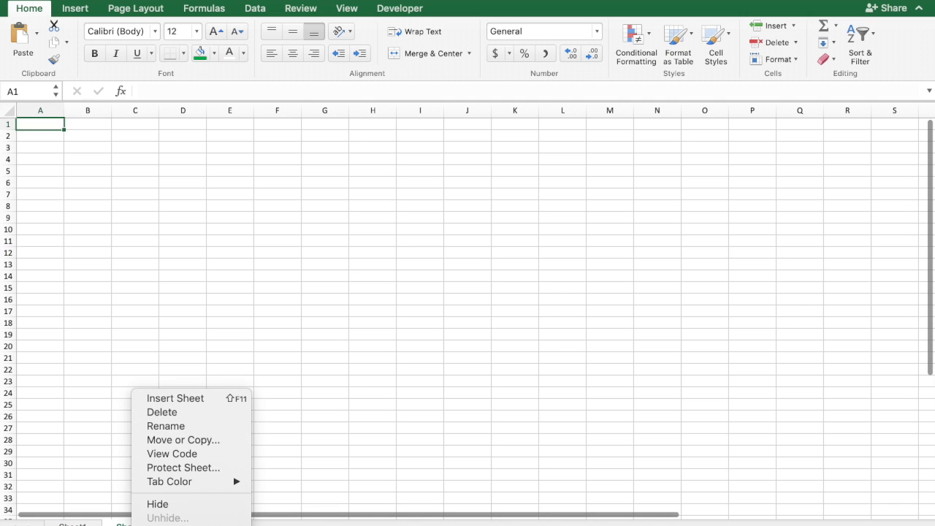
{"action": "left_click", "coordinate": [201, 412]}
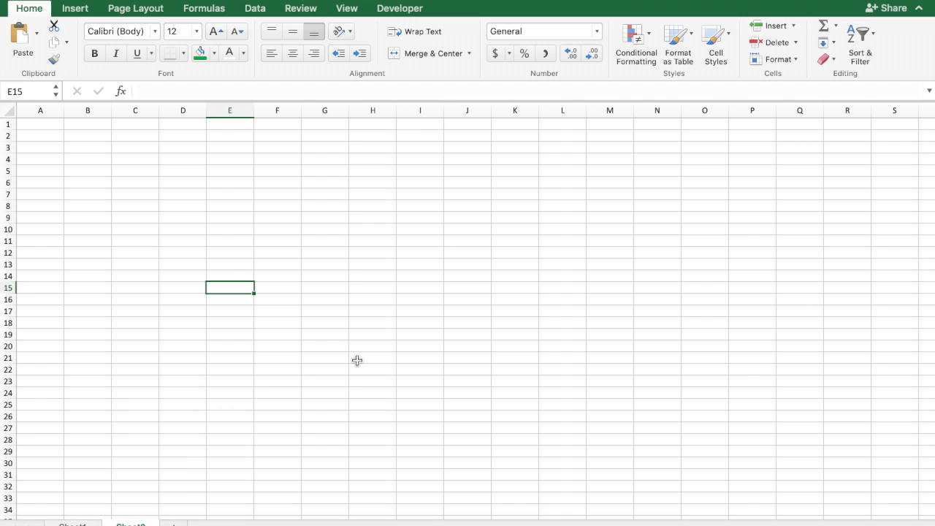
Enter the filler text "efdjq;ldmqw" in cell C13 of the second worksheet, and permanently delete that worksheet.
{"action": "left_click", "coordinate": [156, 263]}
{"action": "type", "text": "efdjq;ldmqv"}
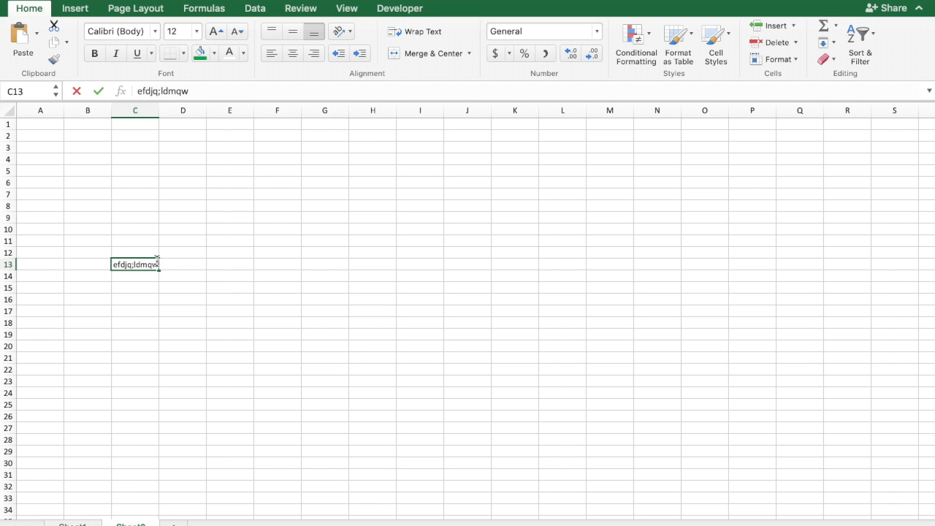
{"action": "key", "text": "Return"}
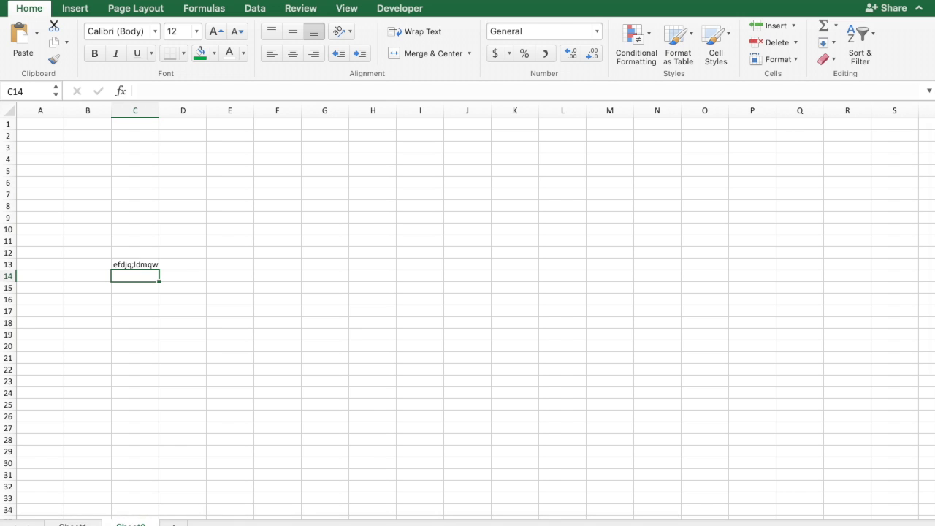
{"action": "right_click", "coordinate": [133, 523]}
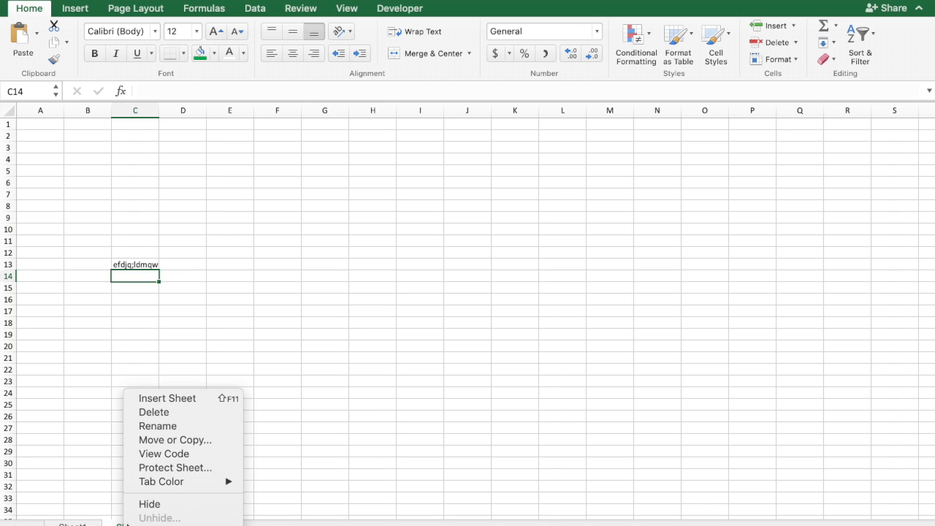
{"action": "left_click", "coordinate": [173, 413]}
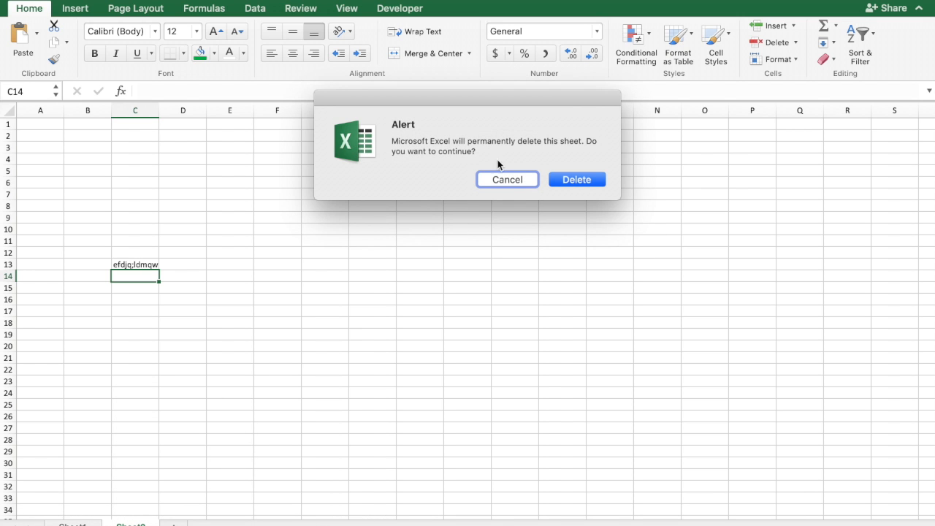
{"action": "left_click", "coordinate": [576, 180]}
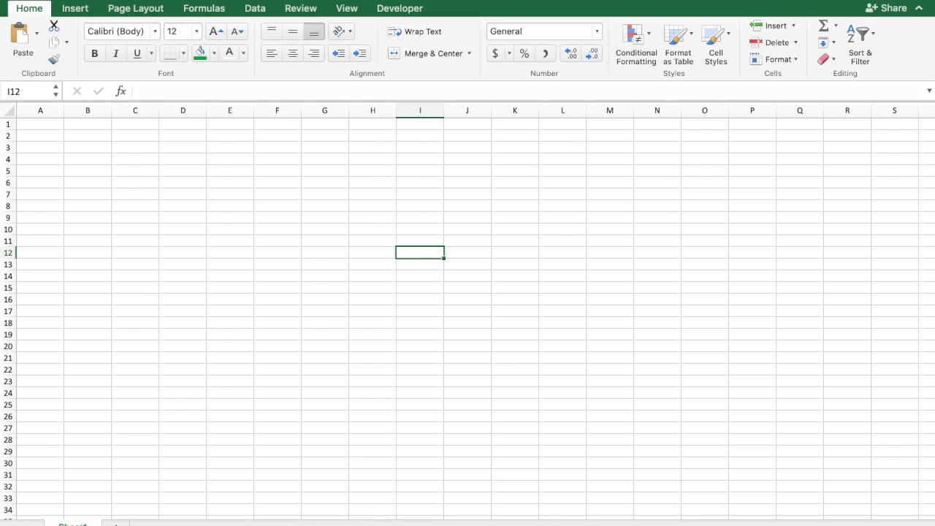
Try to delete Sheet1, the only remaining worksheet in the workbook.
{"action": "right_click", "coordinate": [77, 523]}
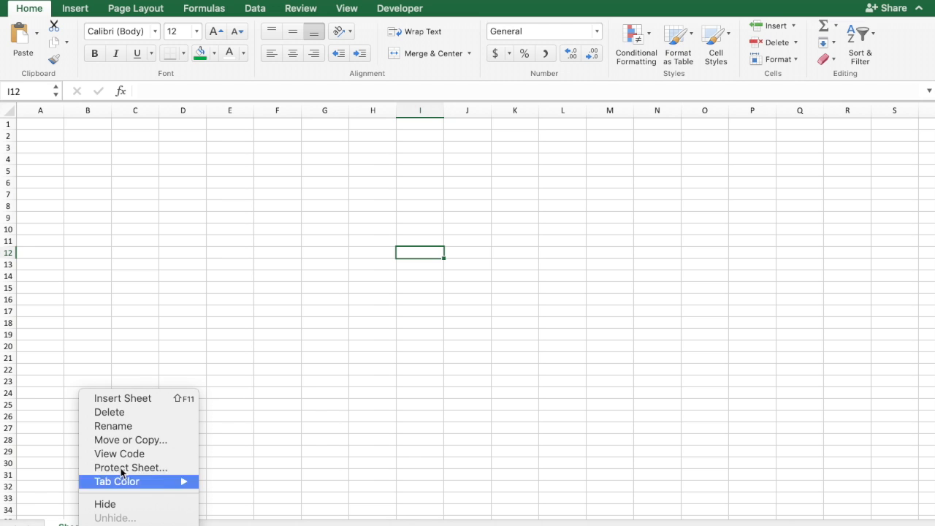
{"action": "left_click", "coordinate": [135, 415]}
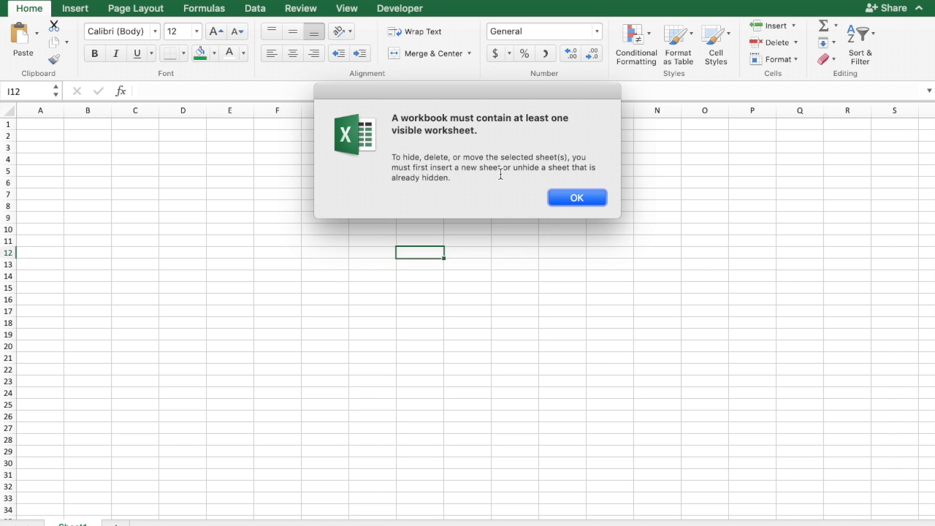
{"action": "left_click", "coordinate": [570, 198]}
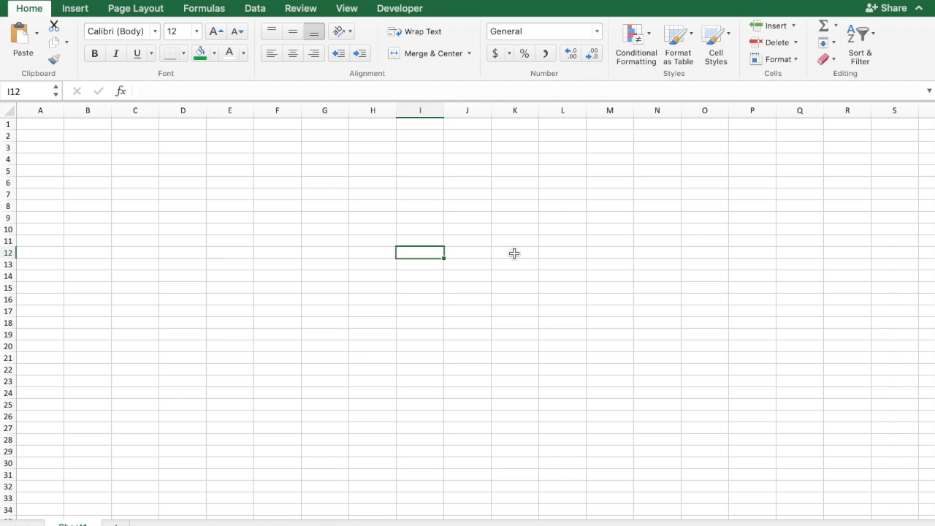
{"action": "left_click", "coordinate": [189, 160]}
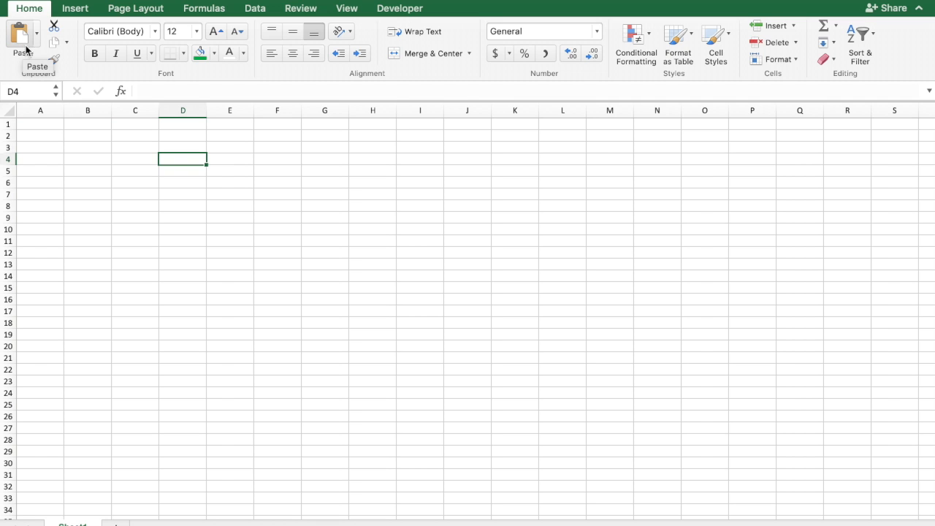
{"action": "left_click", "coordinate": [48, 139]}
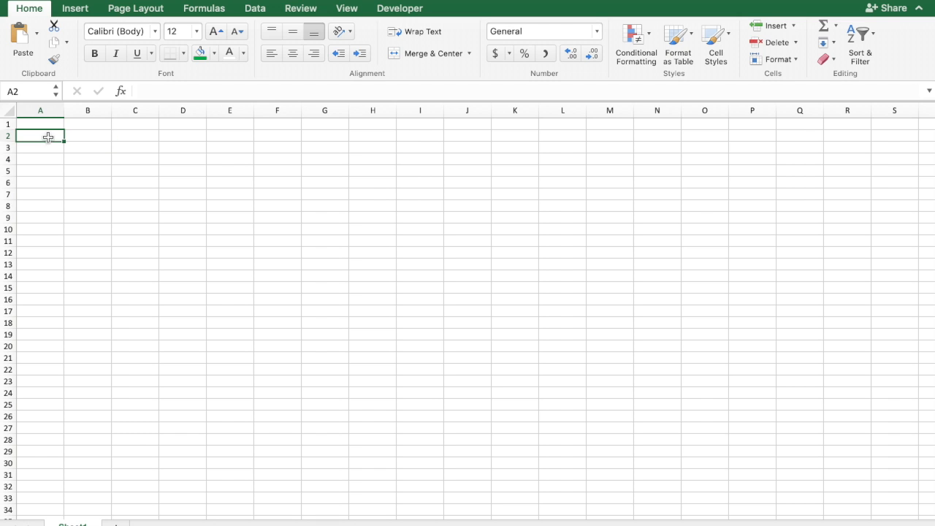
{"action": "left_click", "coordinate": [55, 62]}
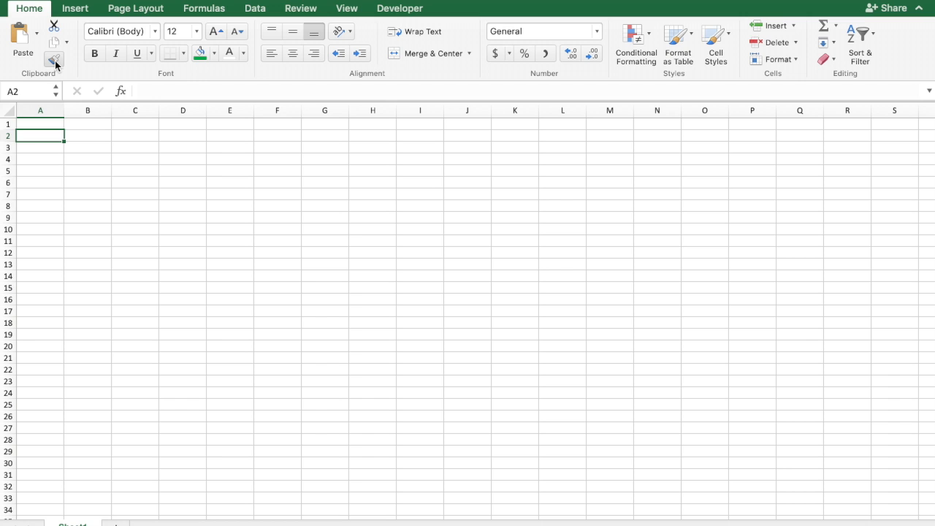
{"action": "left_click", "coordinate": [100, 187]}
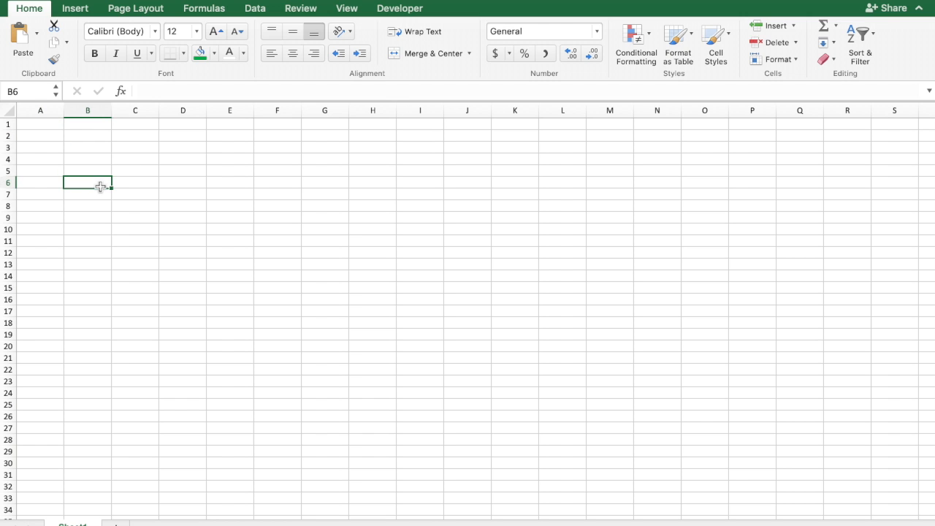
Enter the text ABCD in cell A2 of Sheet1.
{"action": "left_click", "coordinate": [41, 141]}
{"action": "type", "text": "ABC"}
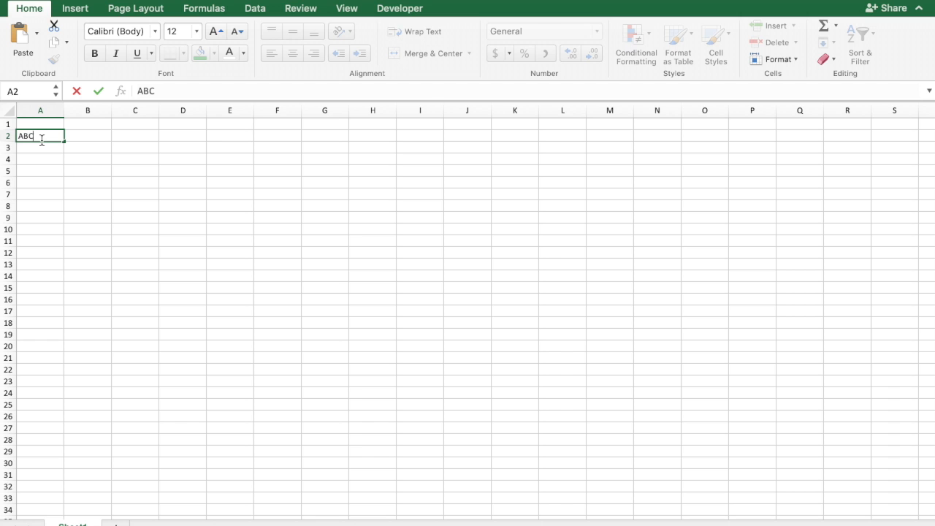
{"action": "type", "text": "D"}
{"action": "key", "text": "Return"}
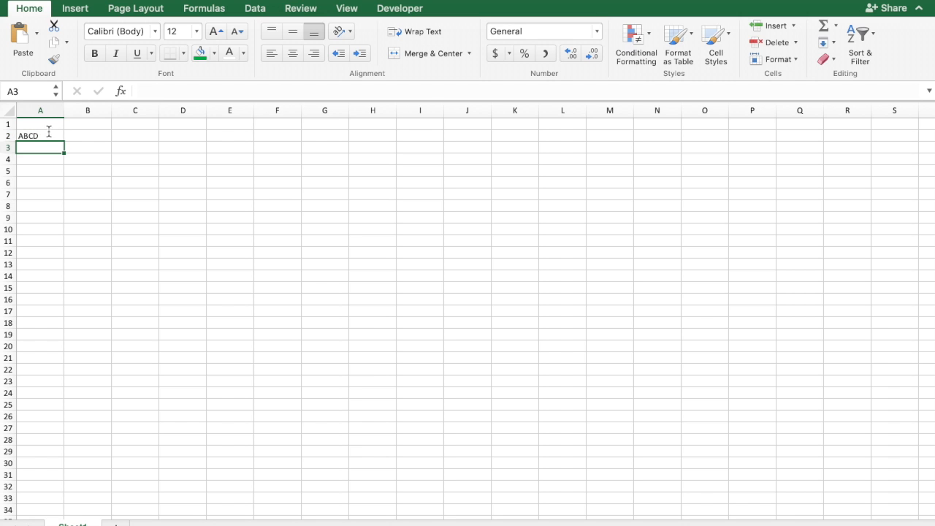
Format cell A2 with a green fill, centred alignment and white font colour.
{"action": "left_click", "coordinate": [41, 136]}
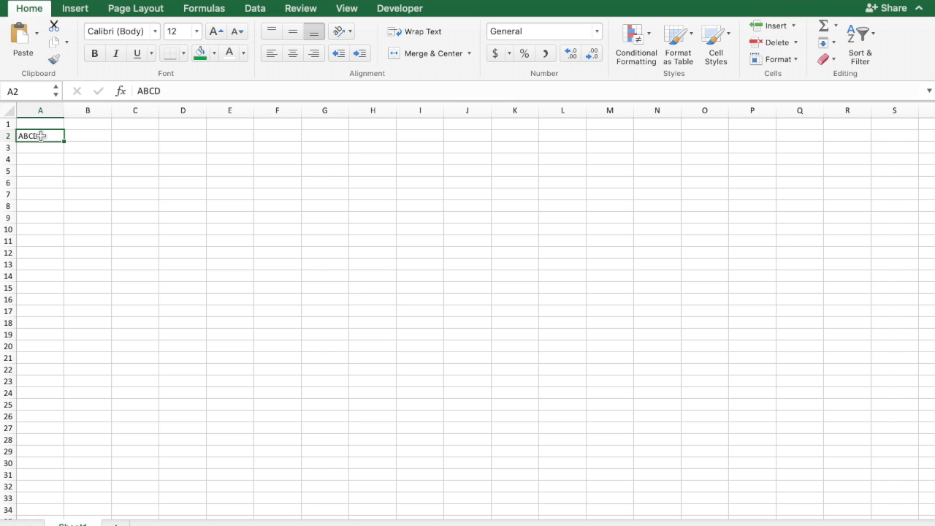
{"action": "left_click", "coordinate": [199, 53]}
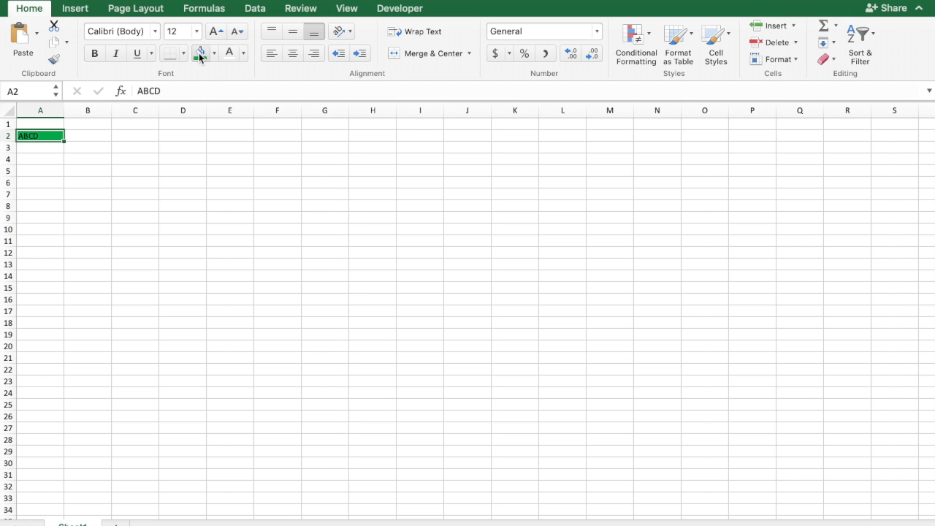
{"action": "left_click", "coordinate": [292, 55]}
{"action": "left_click", "coordinate": [230, 55]}
{"action": "left_click", "coordinate": [203, 275]}
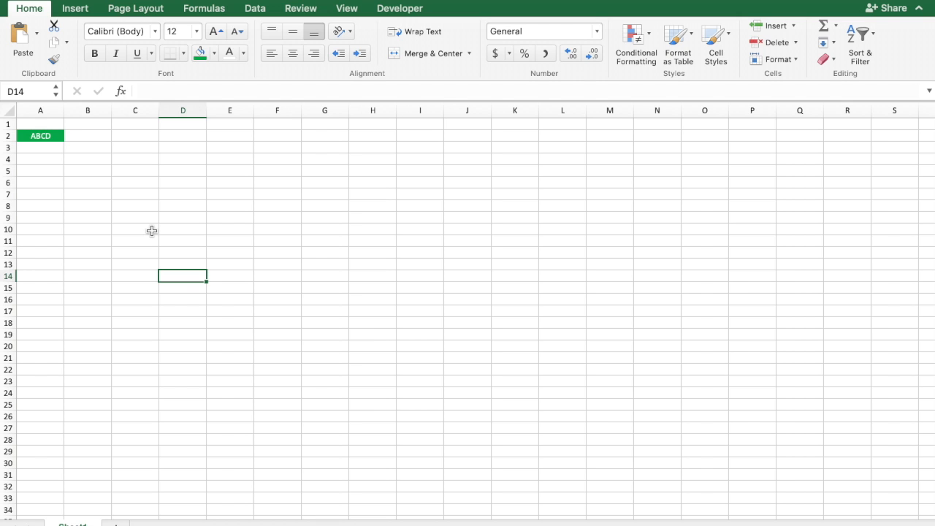
Select columns A through F one at a time, and rows 1 and 4, to examine how columns and rows are labelled.
{"action": "left_click", "coordinate": [40, 109]}
{"action": "left_click", "coordinate": [100, 110]}
{"action": "left_click", "coordinate": [136, 110]}
{"action": "left_click", "coordinate": [179, 110]}
{"action": "left_click", "coordinate": [226, 109]}
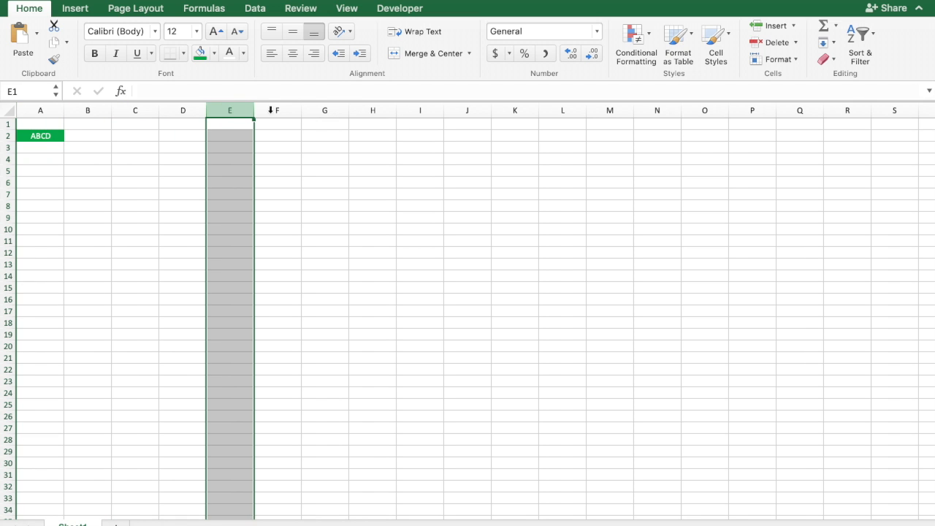
{"action": "left_click", "coordinate": [271, 110]}
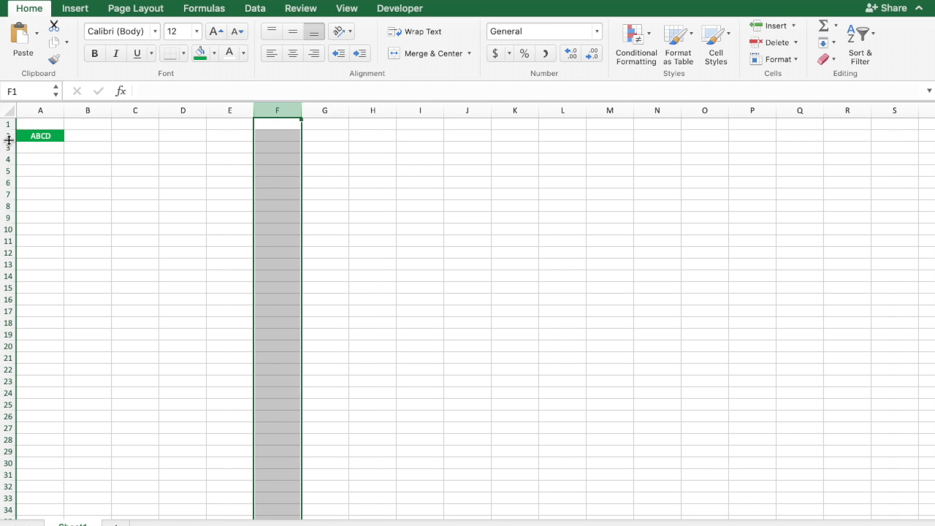
{"action": "left_click", "coordinate": [8, 124]}
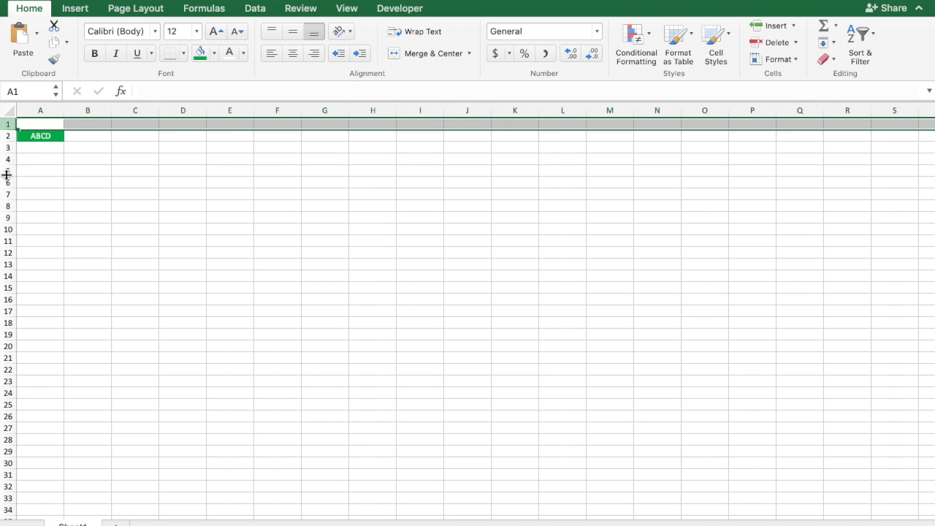
{"action": "left_click", "coordinate": [6, 158]}
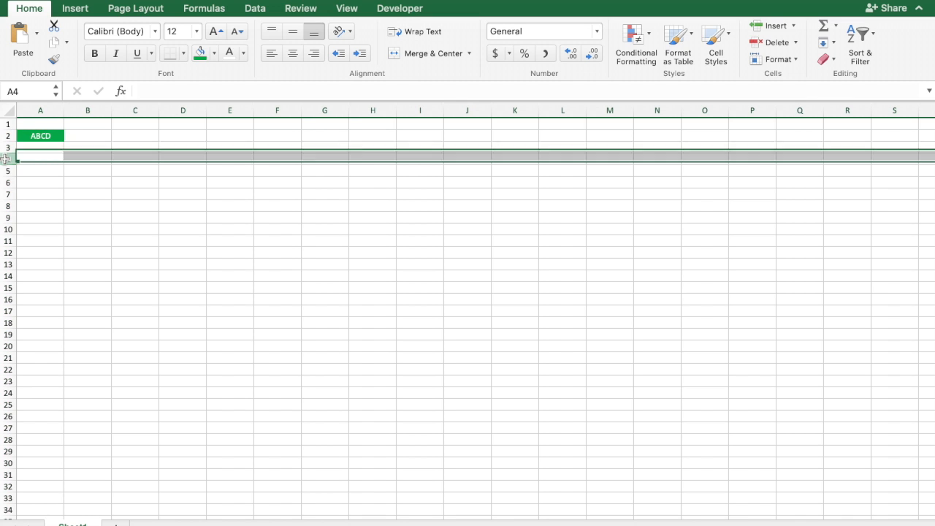
{"action": "left_click", "coordinate": [156, 231]}
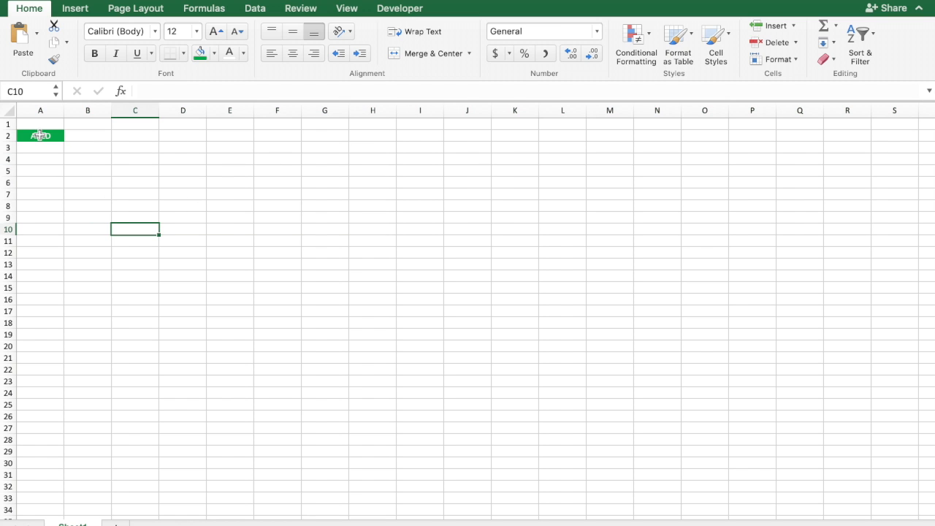
Visit cells A2, D3, E3 and F3 individually, and enter the text Cell in F6.
{"action": "left_click", "coordinate": [41, 135]}
{"action": "left_click", "coordinate": [189, 150]}
{"action": "left_click", "coordinate": [231, 148]}
{"action": "left_click", "coordinate": [271, 149]}
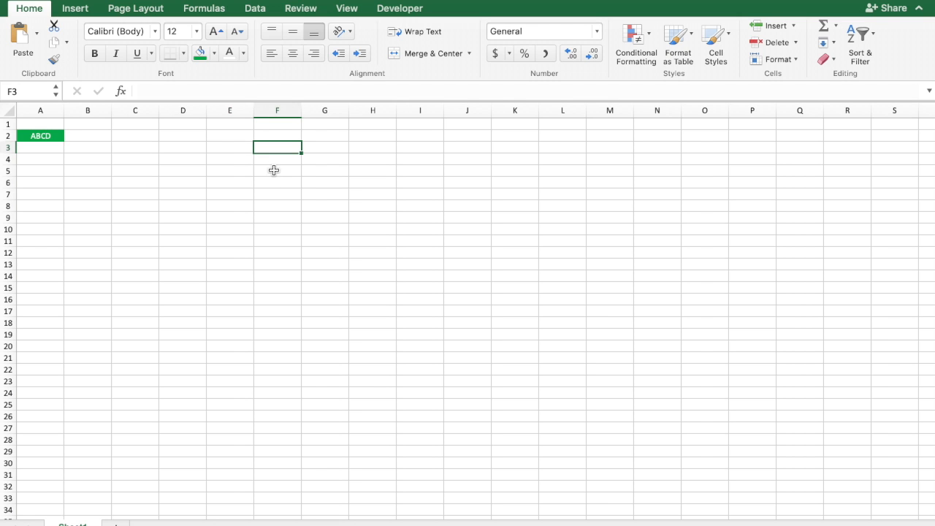
{"action": "left_click", "coordinate": [275, 177]}
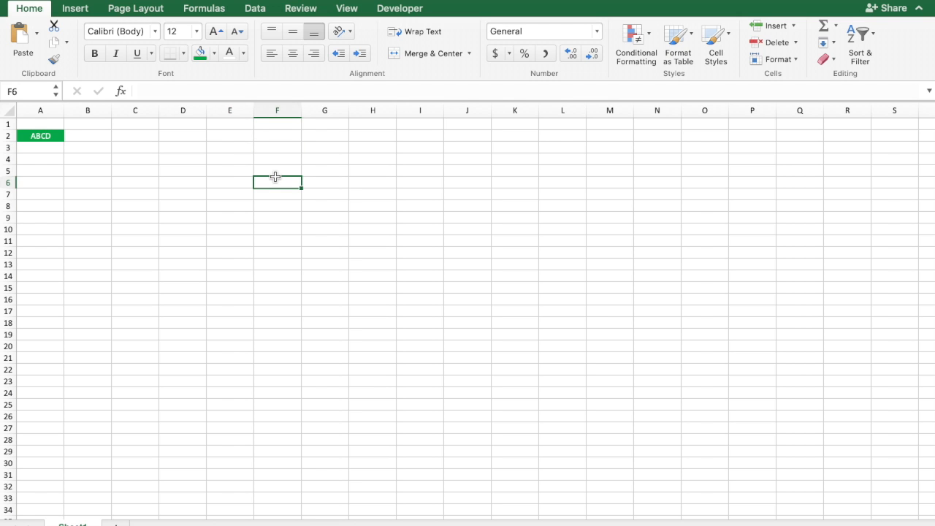
{"action": "type", "text": "Cell"}
{"action": "key", "text": "Return"}
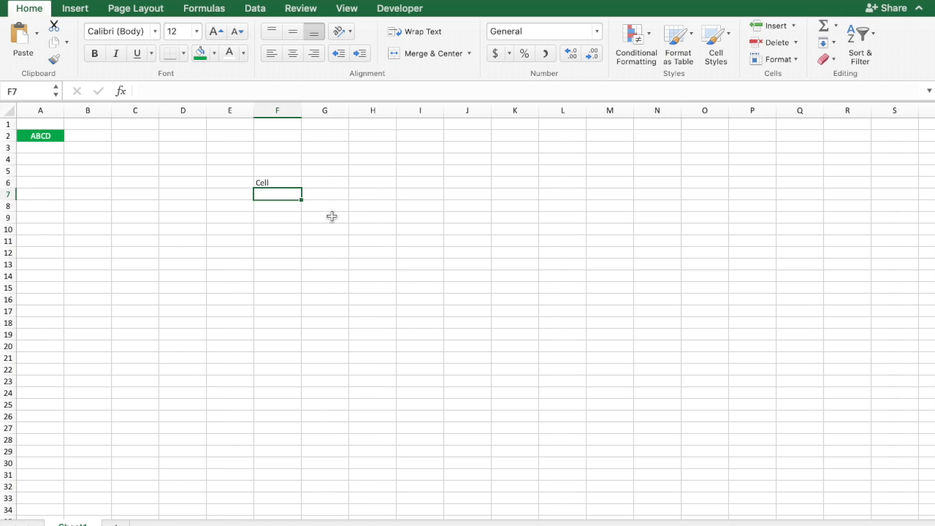
Examine the extent of the worksheet by going far down its rows, back to row 1, and across its columns.
{"action": "scroll", "coordinate": [332, 216], "scroll_direction": "down", "scroll_amount": 8}
{"action": "scroll", "coordinate": [331, 216], "scroll_direction": "up", "scroll_amount": 8}
{"action": "scroll", "coordinate": [332, 217], "scroll_direction": "down", "scroll_amount": 20}
{"action": "scroll", "coordinate": [332, 216], "scroll_direction": "down", "scroll_amount": 20}
{"action": "scroll", "coordinate": [331, 216], "scroll_direction": "down", "scroll_amount": 20}
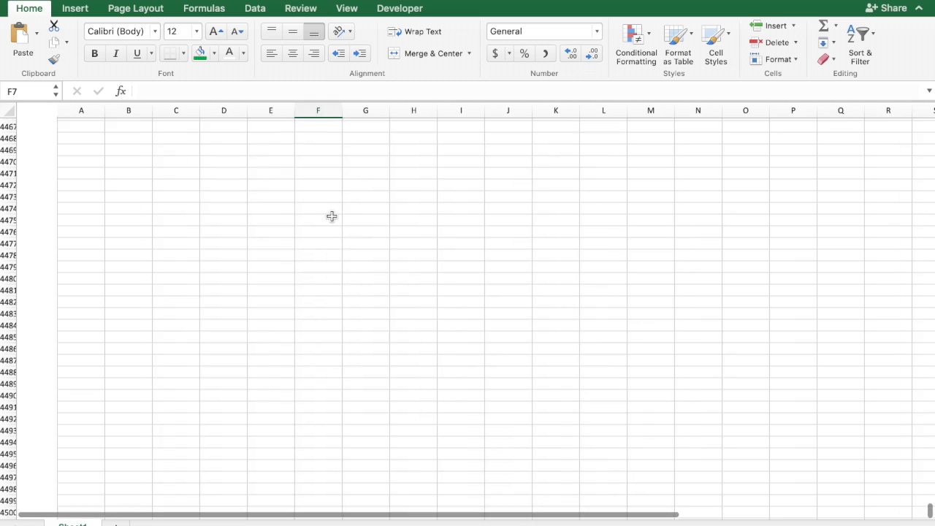
{"action": "scroll", "coordinate": [331, 216], "scroll_direction": "up", "scroll_amount": 20}
{"action": "scroll", "coordinate": [606, 271], "scroll_direction": "up", "scroll_amount": 15}
{"action": "left_click_drag", "start_coordinate": [930, 511], "coordinate": [926, 183]}
{"action": "left_click_drag", "start_coordinate": [928, 136], "coordinate": [928, 128]}
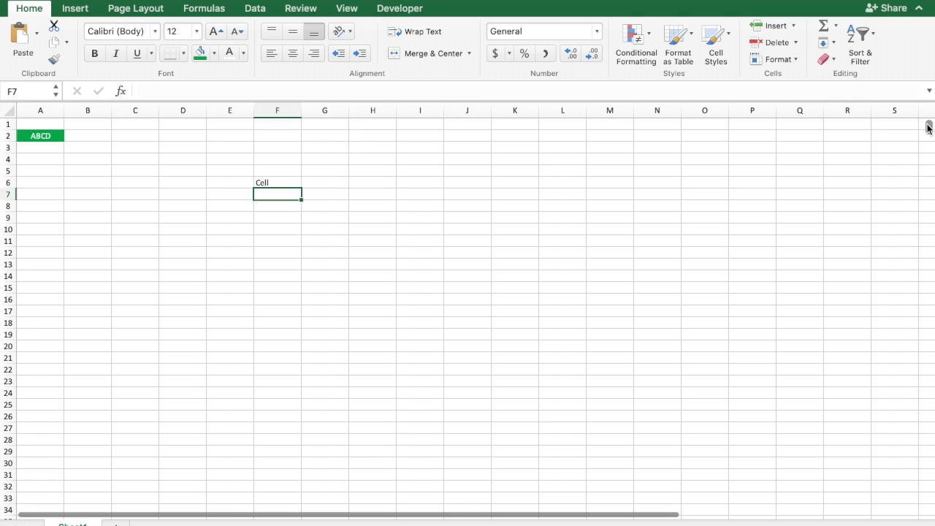
{"action": "scroll", "coordinate": [859, 225], "scroll_direction": "right", "scroll_amount": 20}
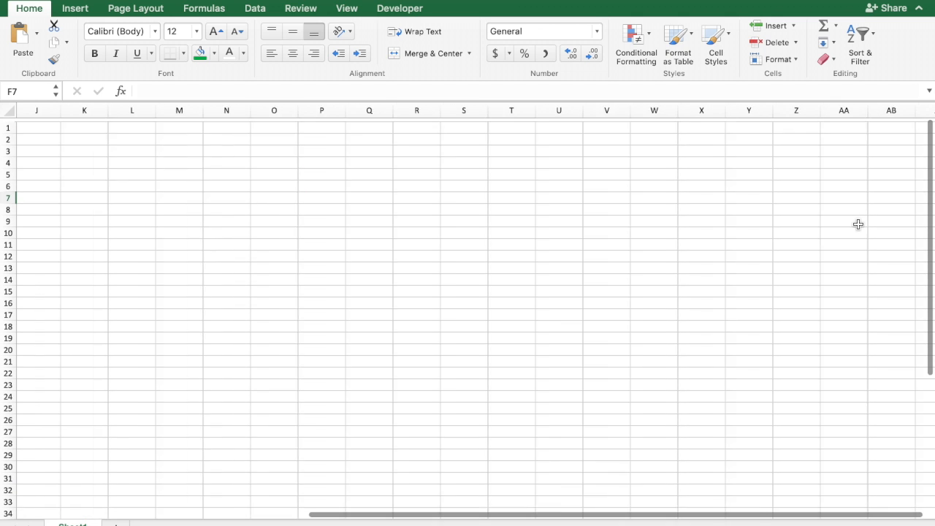
Examine the column labels far across the worksheet, past column PF, and return to the first cells.
{"action": "scroll", "coordinate": [858, 224], "scroll_direction": "right", "scroll_amount": 20}
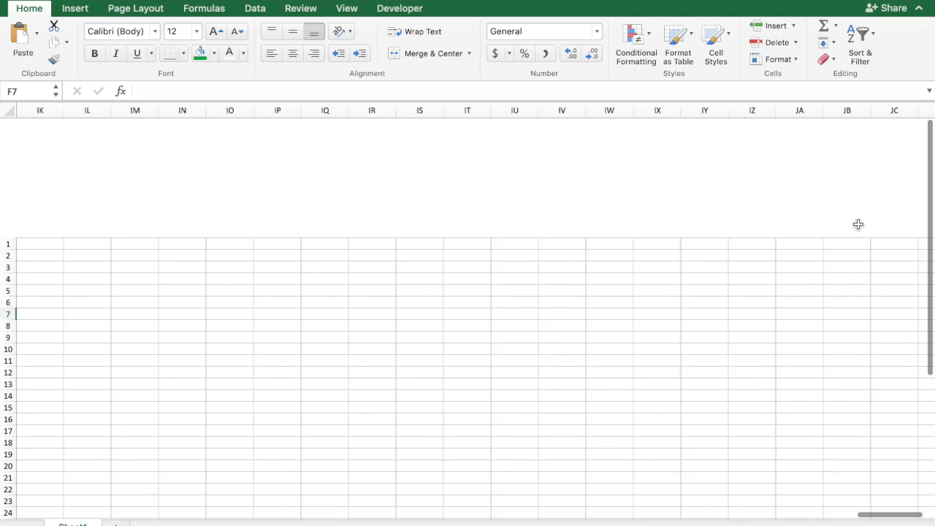
{"action": "scroll", "coordinate": [858, 224], "scroll_direction": "right", "scroll_amount": 20}
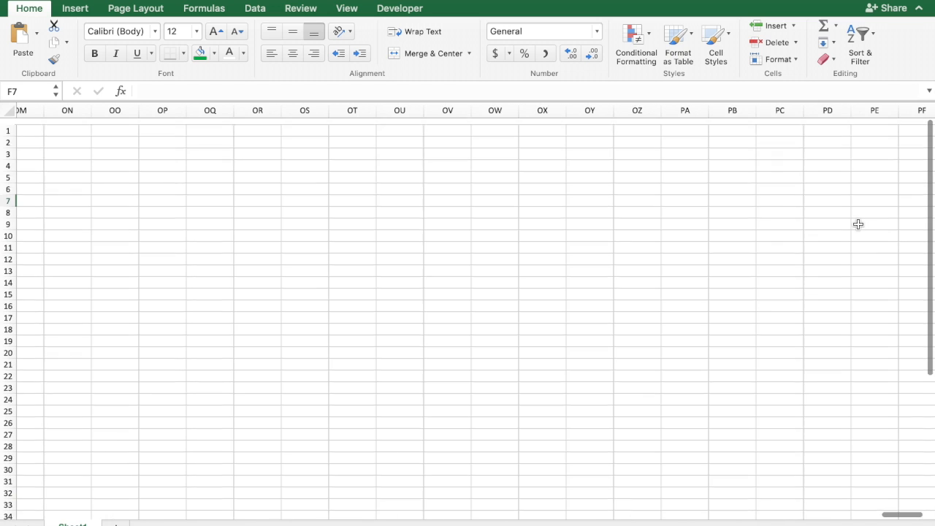
{"action": "scroll", "coordinate": [858, 224], "scroll_direction": "left", "scroll_amount": 20}
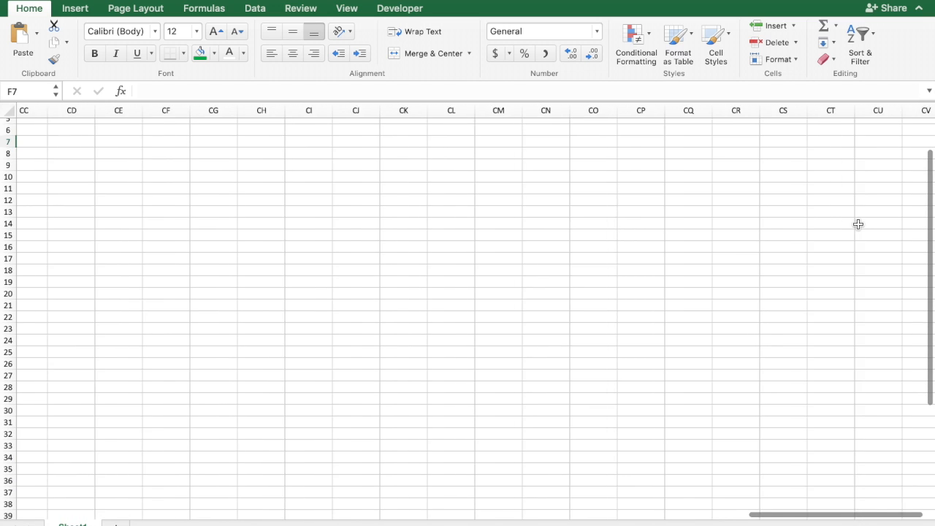
{"action": "scroll", "coordinate": [858, 224], "scroll_direction": "down", "scroll_amount": 4}
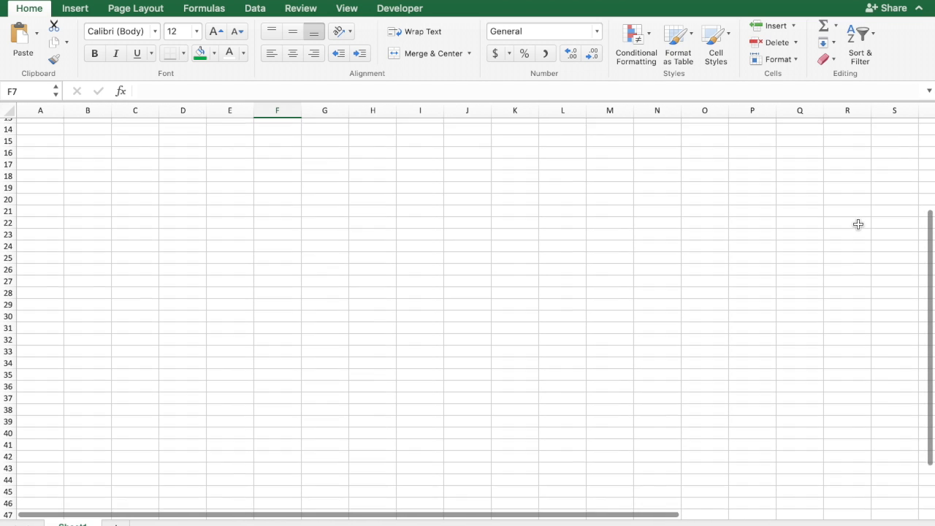
{"action": "scroll", "coordinate": [858, 224], "scroll_direction": "up", "scroll_amount": 4}
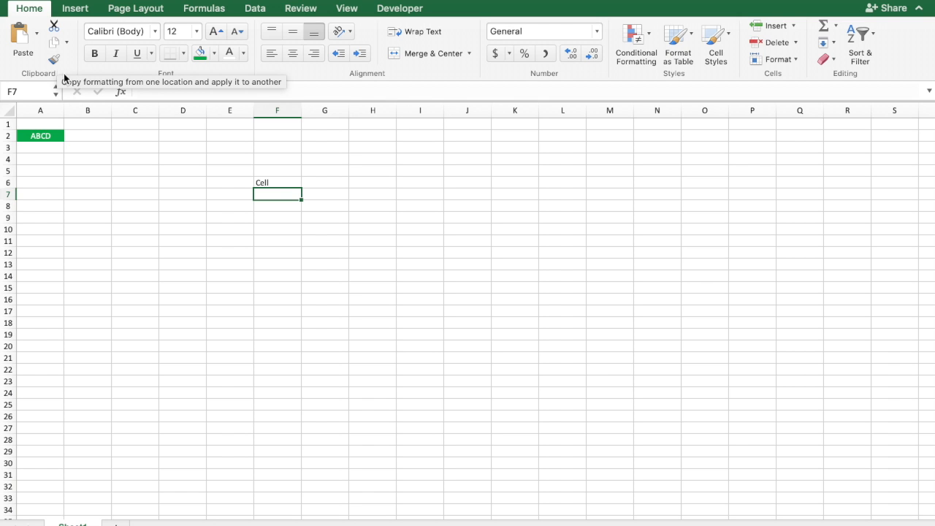
Format cell F6 with a green fill, centred alignment and white font colour.
{"action": "left_click", "coordinate": [275, 181]}
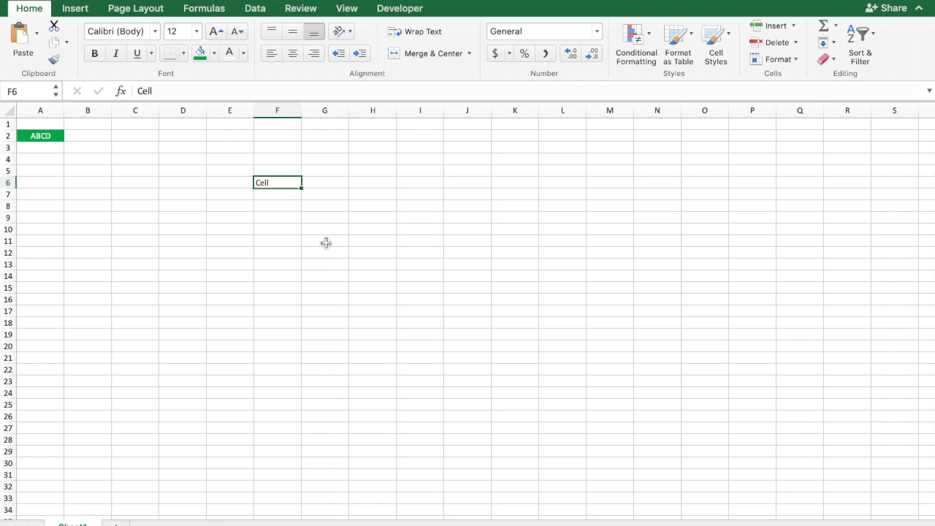
{"action": "left_click", "coordinate": [199, 55]}
{"action": "left_click", "coordinate": [293, 54]}
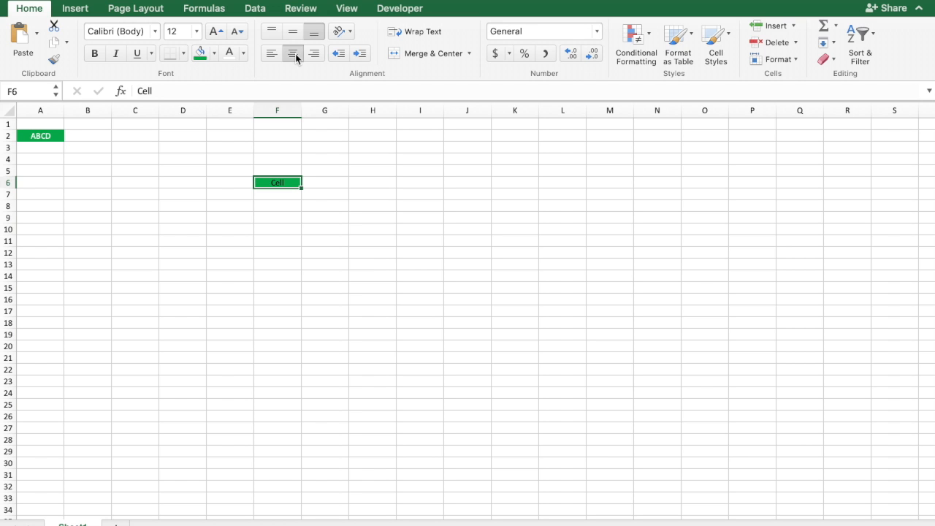
{"action": "left_click", "coordinate": [230, 53]}
{"action": "left_click", "coordinate": [364, 279]}
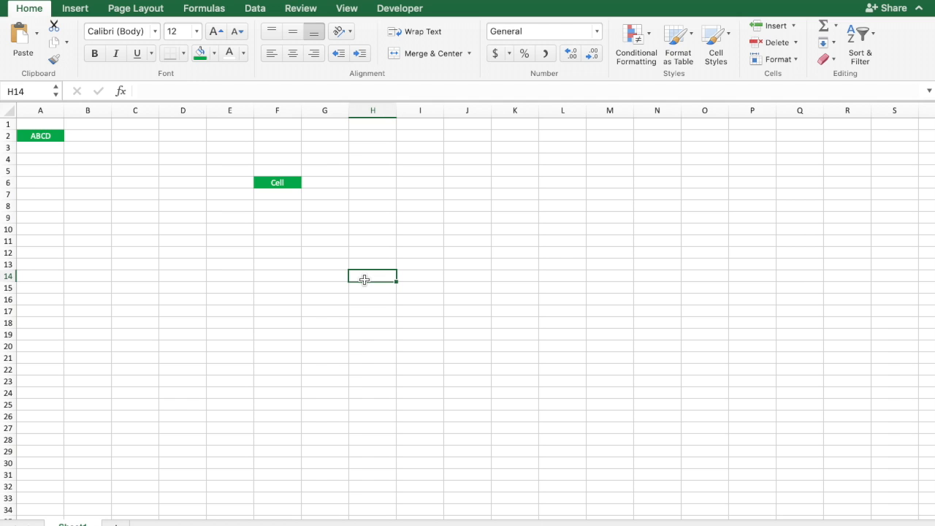
Enter the text Do same as others in cell C12.
{"action": "left_click", "coordinate": [135, 249]}
{"action": "double_click", "coordinate": [135, 249]}
{"action": "type", "text": "Do "}
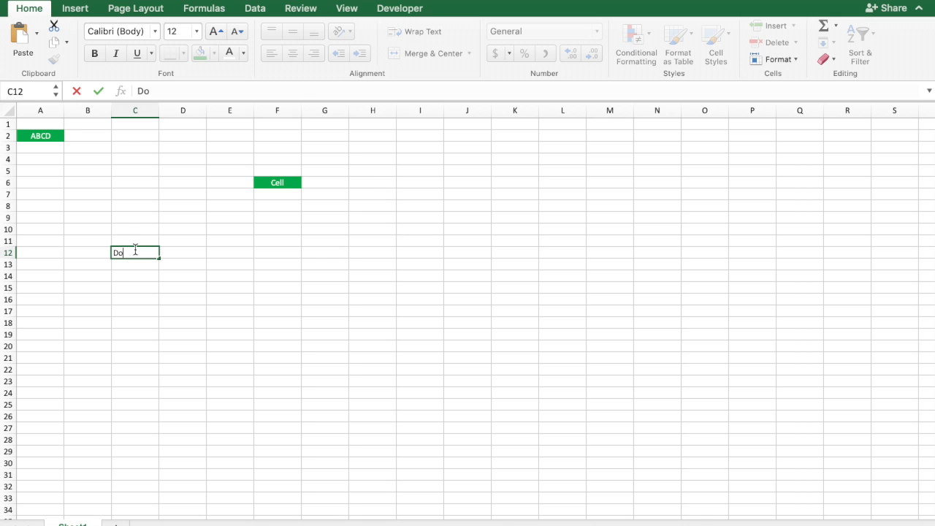
{"action": "type", "text": "m"}
{"action": "key", "text": "BackSpace"}
{"action": "type", "text": "same as oy"}
{"action": "key", "text": "BackSpace"}
{"action": "type", "text": "thers"}
{"action": "key", "text": "Return"}
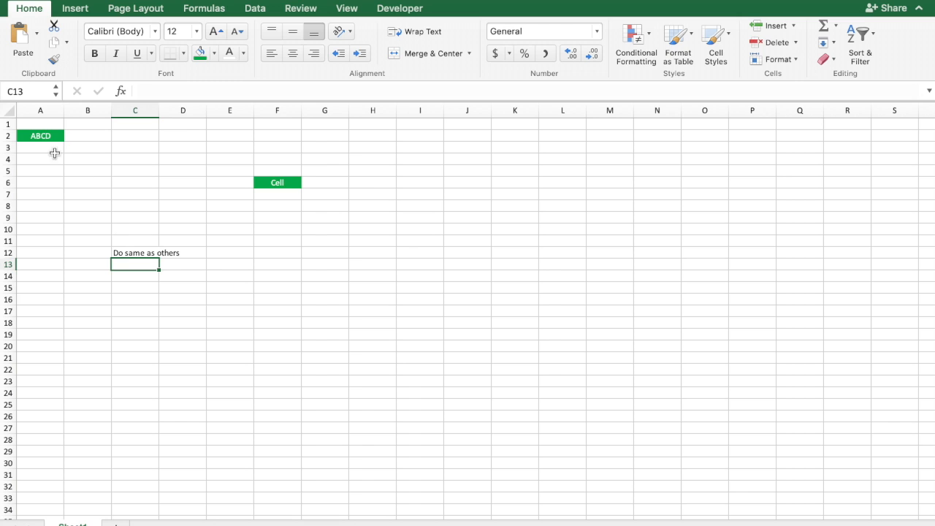
Copy the formatting of cell A2 onto cell C12 with Format Painter.
{"action": "left_click", "coordinate": [40, 135]}
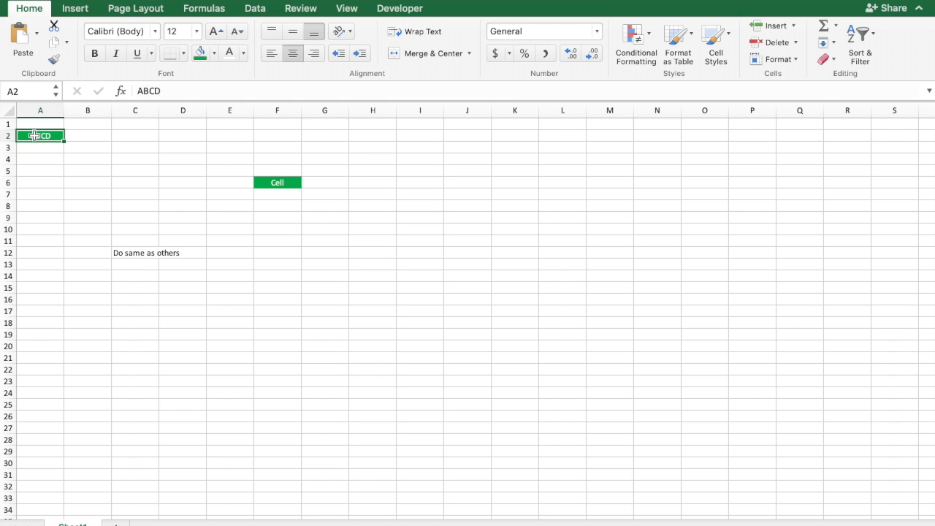
{"action": "left_click", "coordinate": [57, 63]}
{"action": "left_click", "coordinate": [56, 63]}
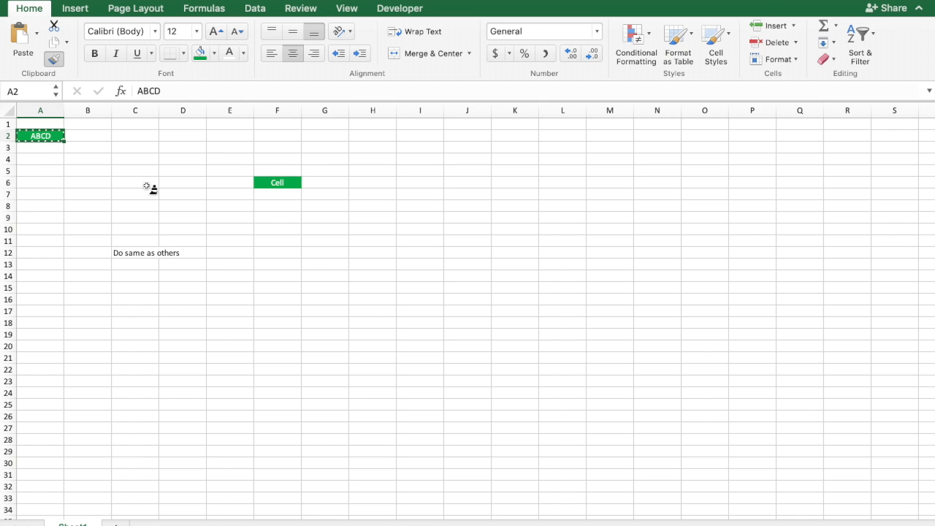
{"action": "left_click", "coordinate": [132, 254]}
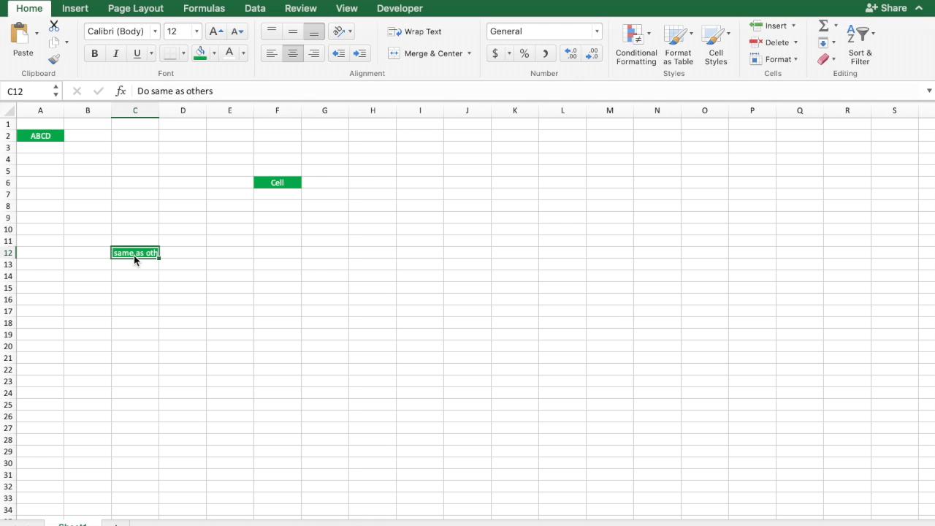
Compare cells A2 and C12, and autofit the width of column C to its text.
{"action": "left_click", "coordinate": [39, 136]}
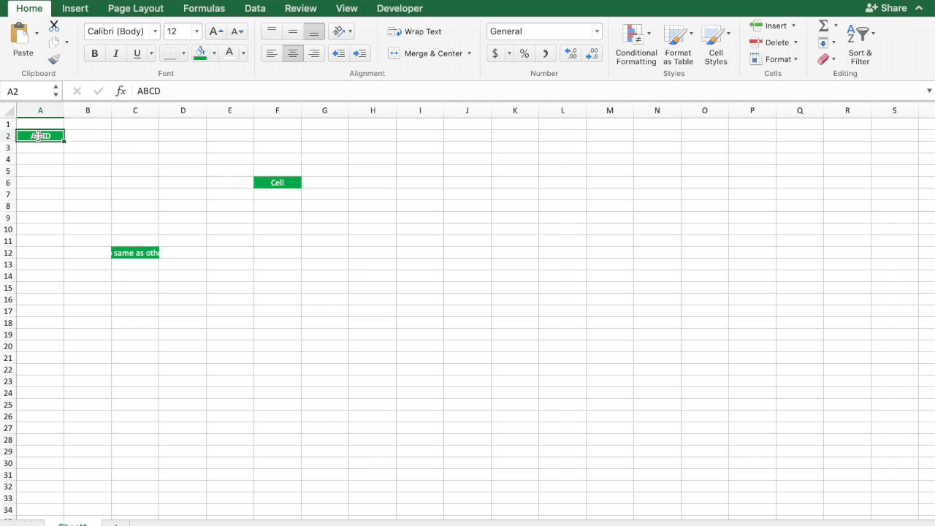
{"action": "left_click", "coordinate": [148, 252]}
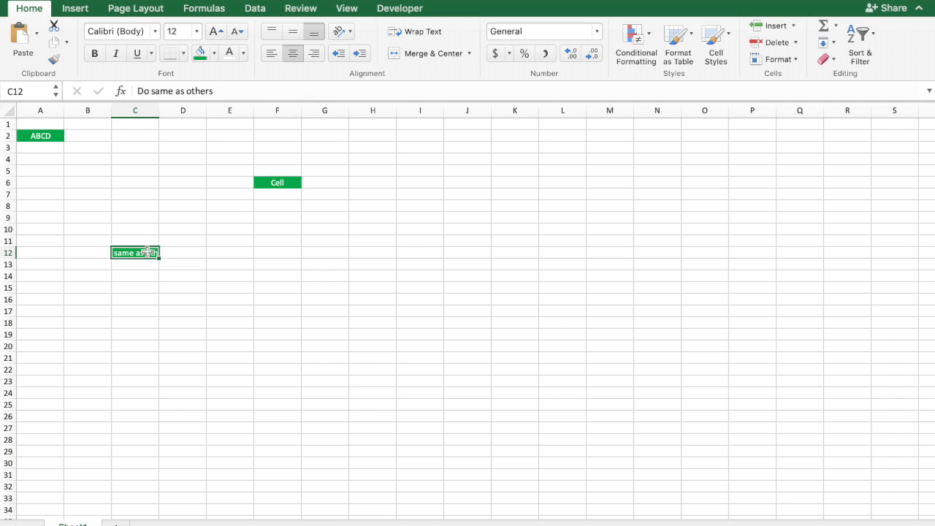
{"action": "double_click", "coordinate": [159, 109]}
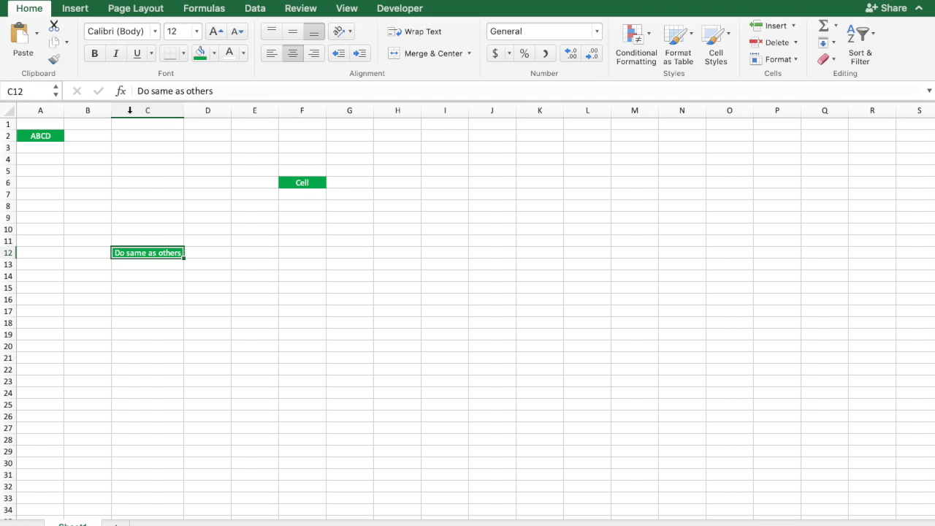
Make the text in cell C12 bold, italic and underlined.
{"action": "left_click", "coordinate": [94, 56]}
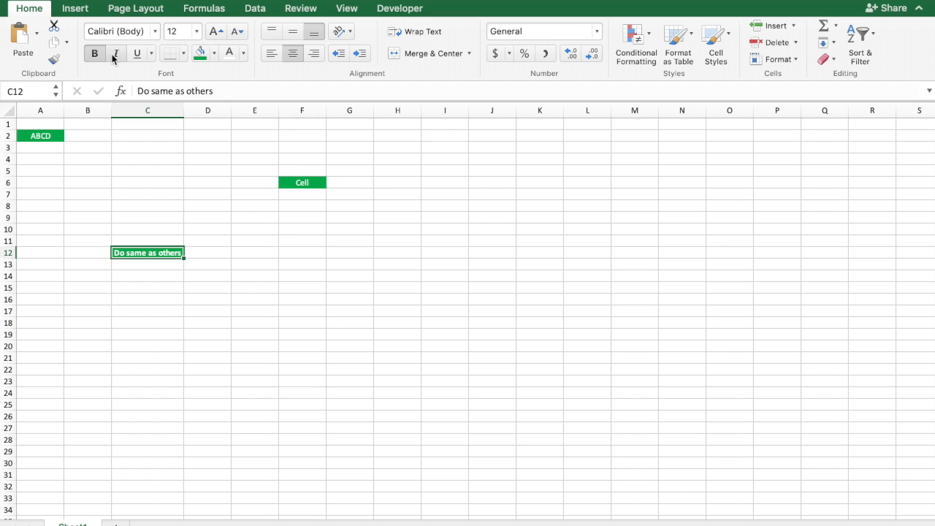
{"action": "left_click", "coordinate": [117, 57]}
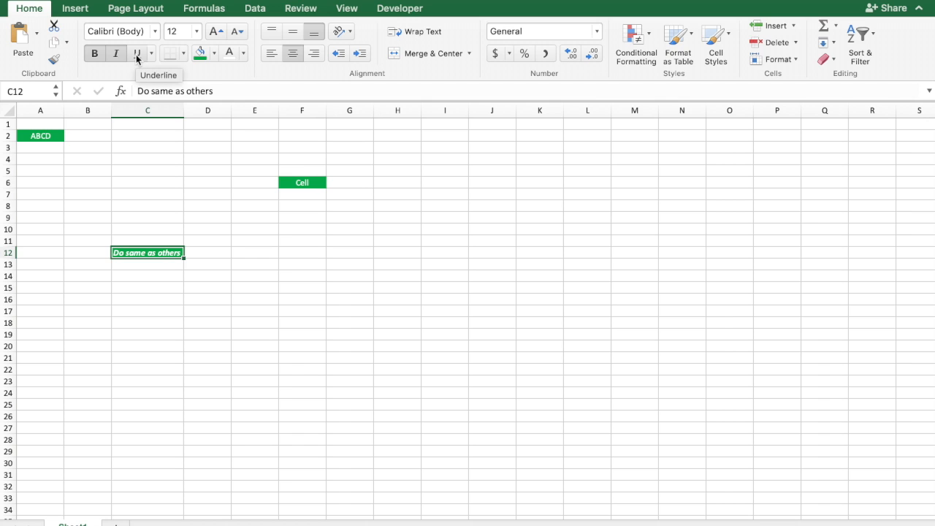
{"action": "left_click", "coordinate": [136, 55]}
{"action": "left_click", "coordinate": [302, 297]}
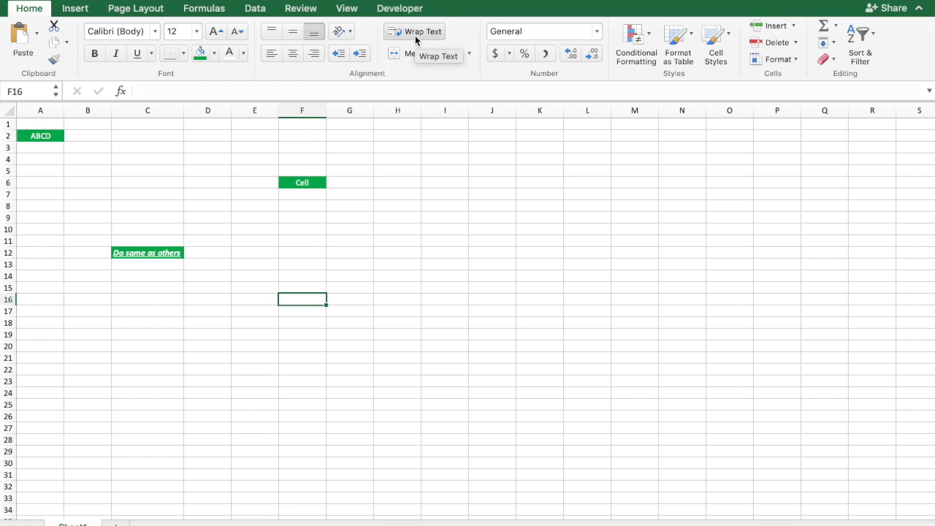
Enter the text "the query string is too long to fit in single cell" in cell I3.
{"action": "left_click", "coordinate": [447, 147]}
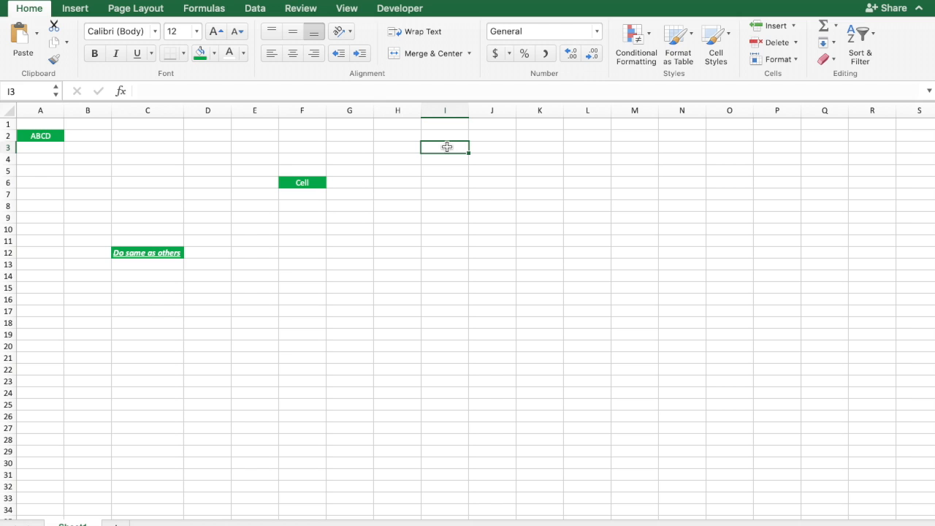
{"action": "type", "text": "the query stri"}
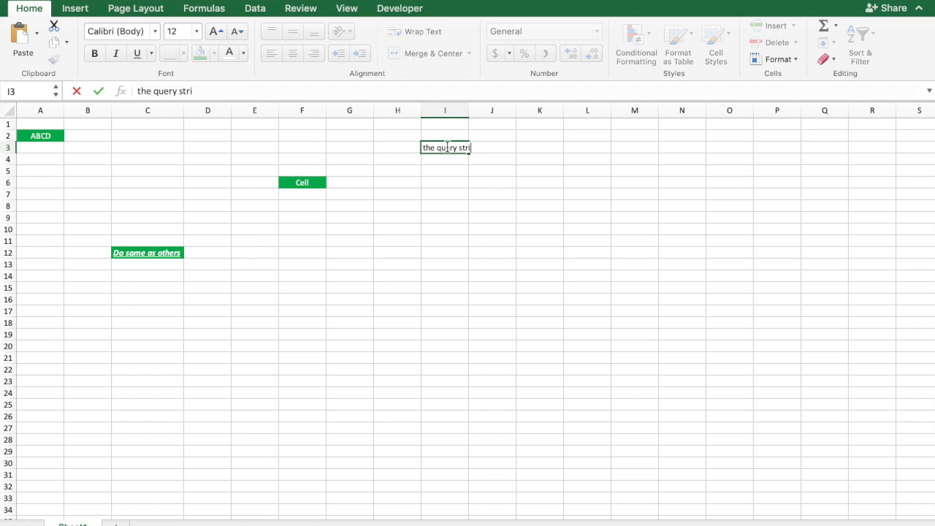
{"action": "type", "text": "ng is too long to fi"}
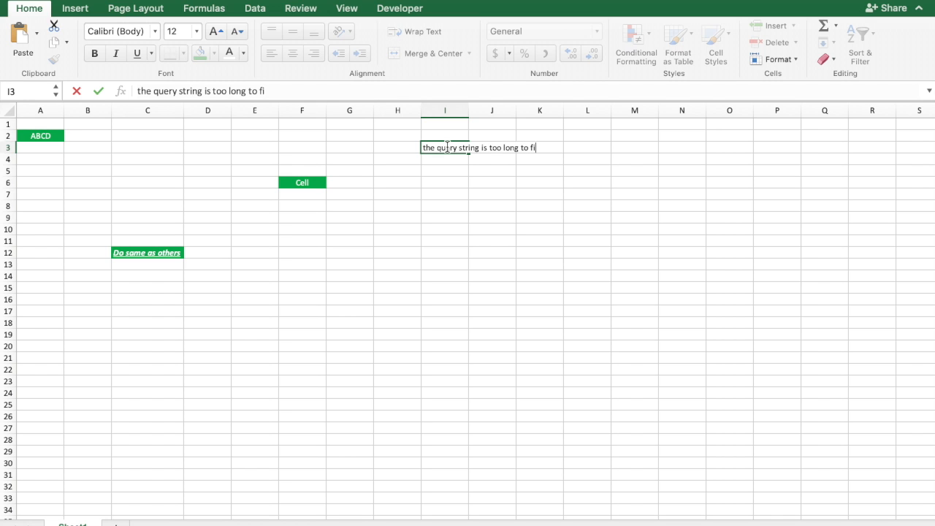
{"action": "type", "text": "t in single cell"}
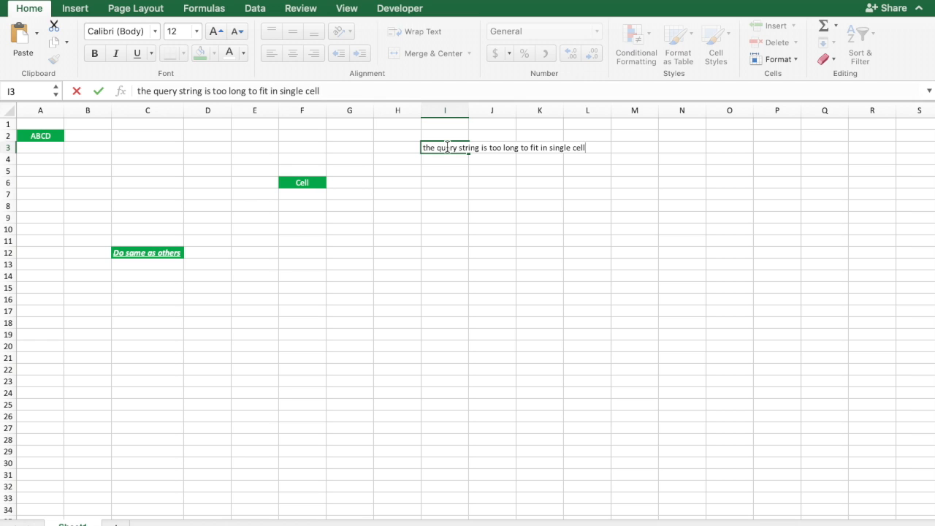
{"action": "key", "text": "Return"}
{"action": "left_click", "coordinate": [496, 253]}
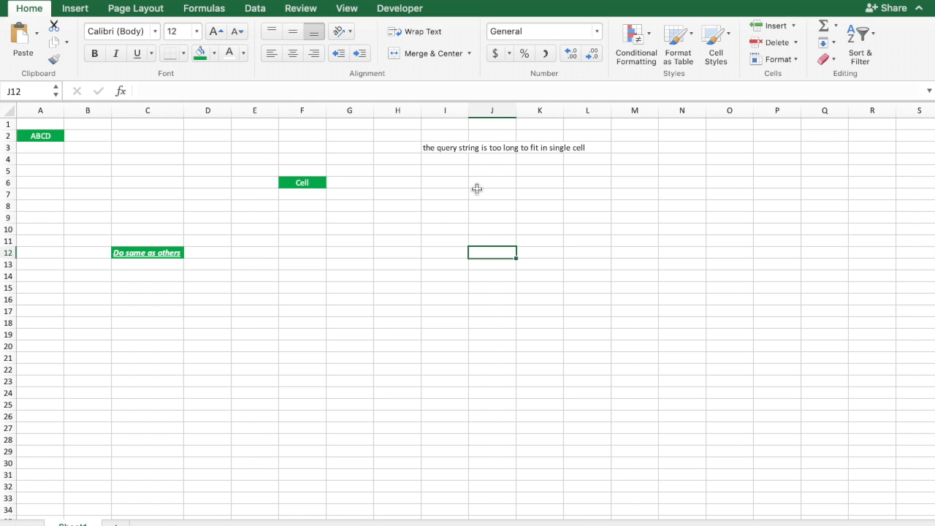
Check which cell holds the long text in row 3, and autofit the width of column I to it.
{"action": "left_click", "coordinate": [493, 149]}
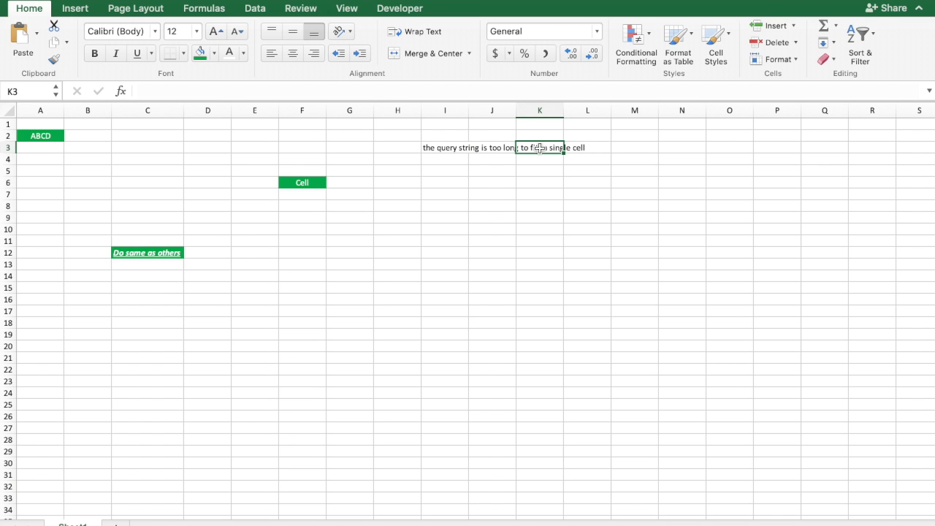
{"action": "left_click", "coordinate": [493, 195]}
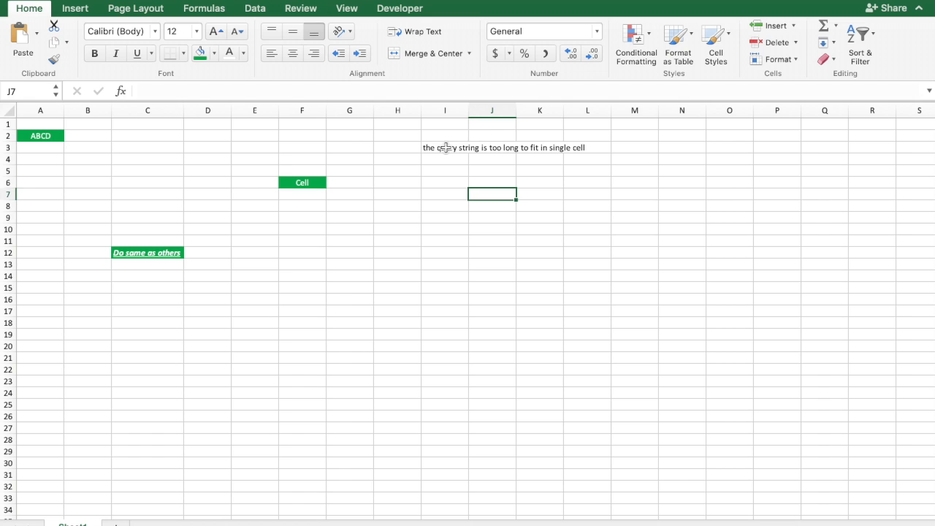
{"action": "left_click", "coordinate": [445, 148]}
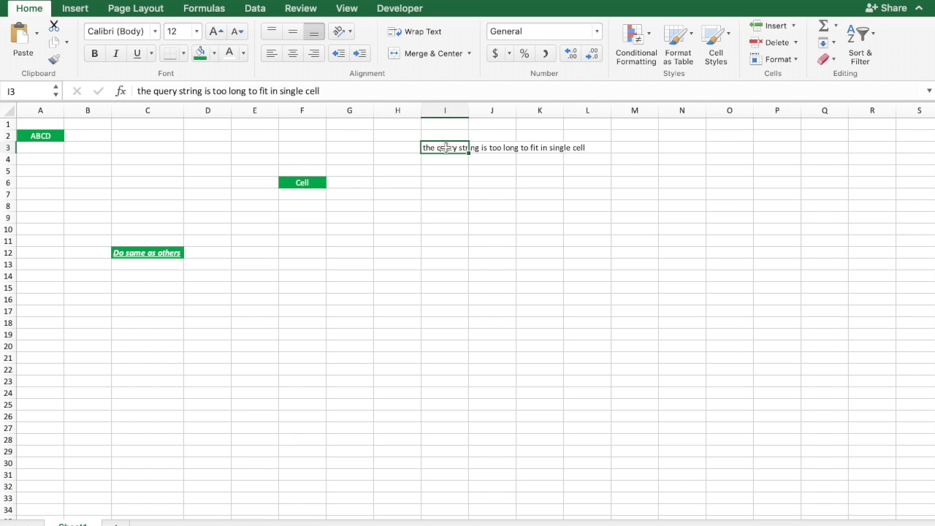
{"action": "left_click", "coordinate": [448, 109]}
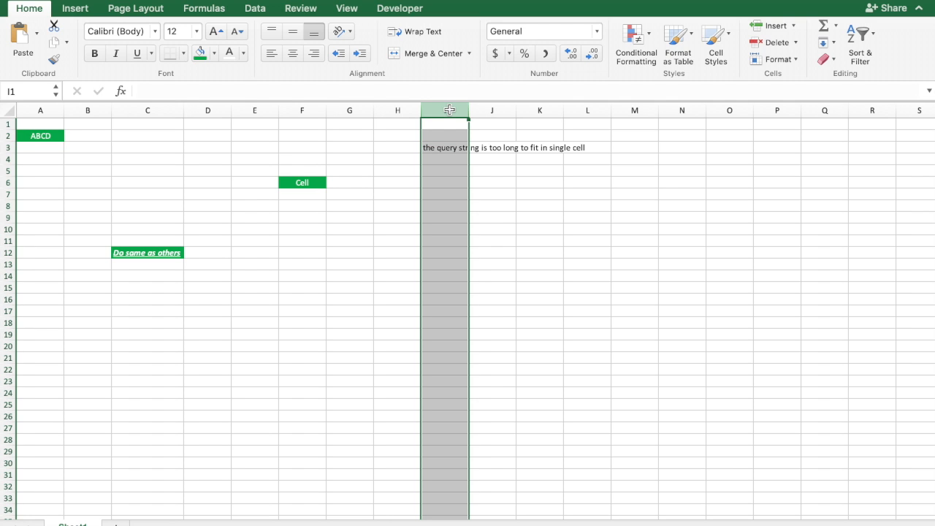
{"action": "left_click", "coordinate": [440, 146]}
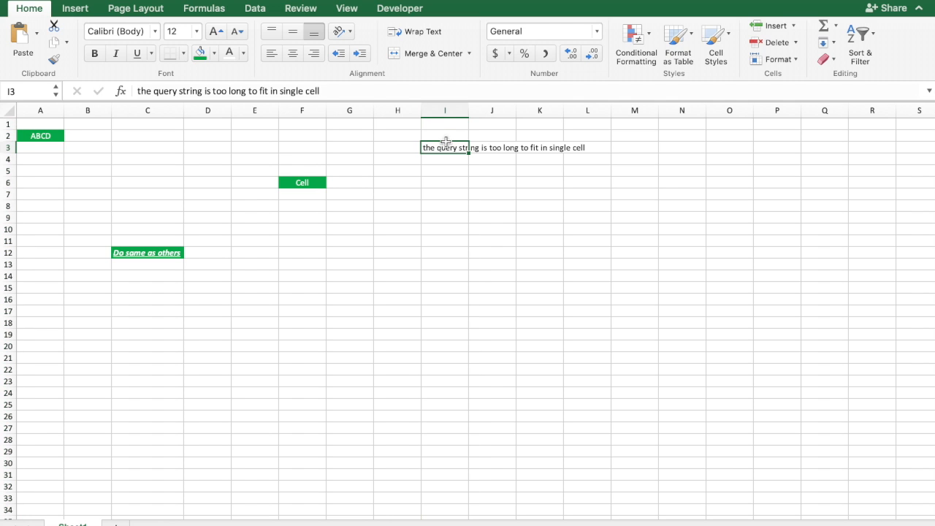
{"action": "double_click", "coordinate": [468, 110]}
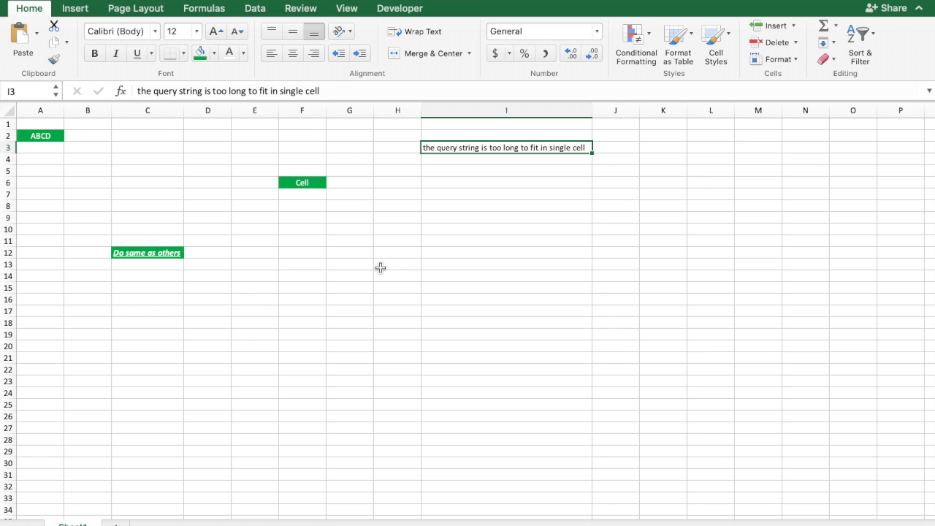
Append ", the things goes too big and I am not able to view another cells." to the text in cell I3.
{"action": "double_click", "coordinate": [538, 148]}
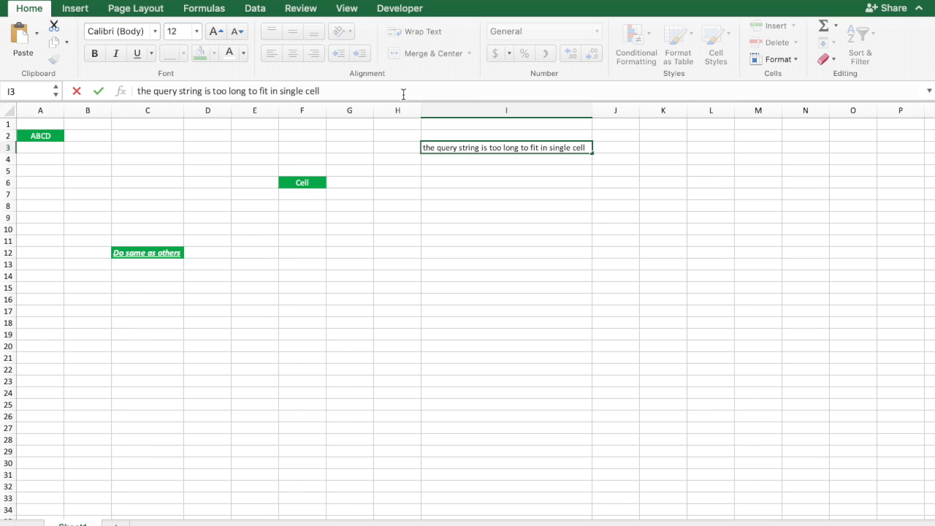
{"action": "type", "text": "the "}
{"action": "type", "text": "things goes too"}
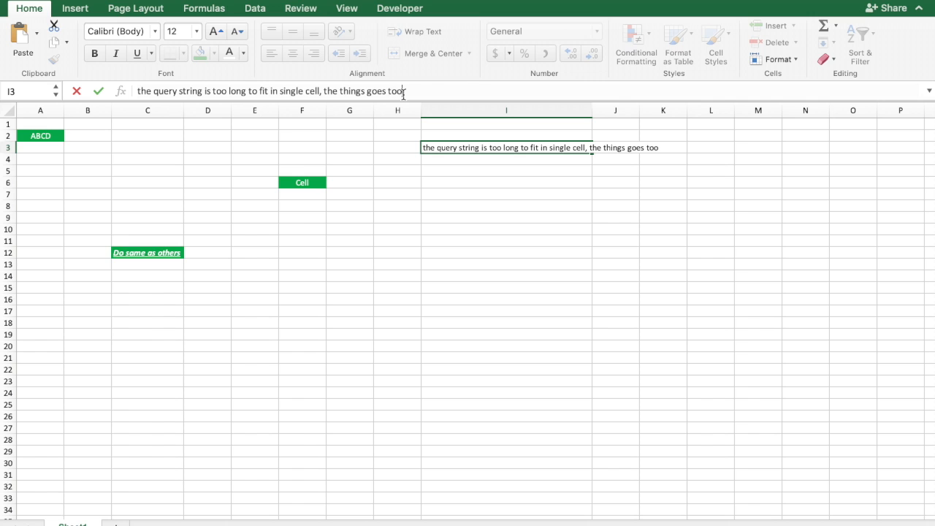
{"action": "type", "text": " big and i am not able "}
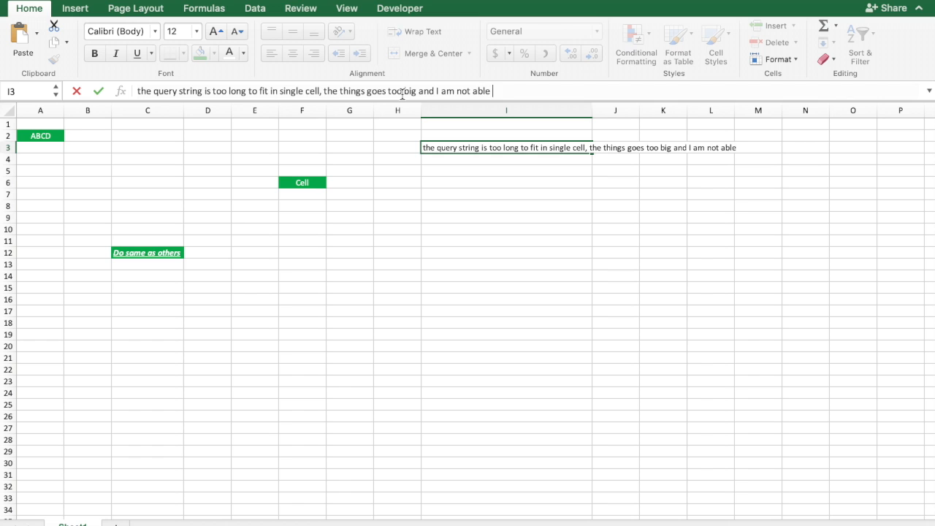
{"action": "type", "text": "to view ano"}
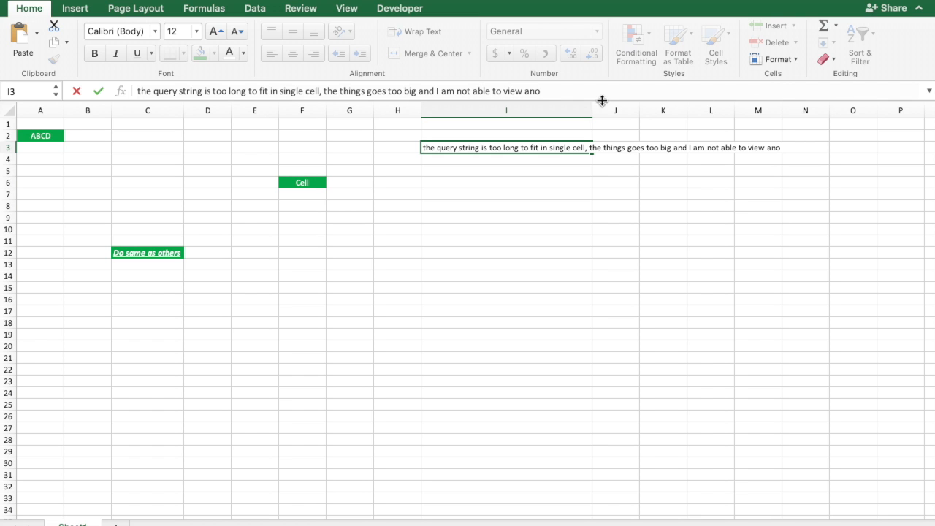
{"action": "type", "text": "ther cells."}
{"action": "left_click", "coordinate": [635, 254]}
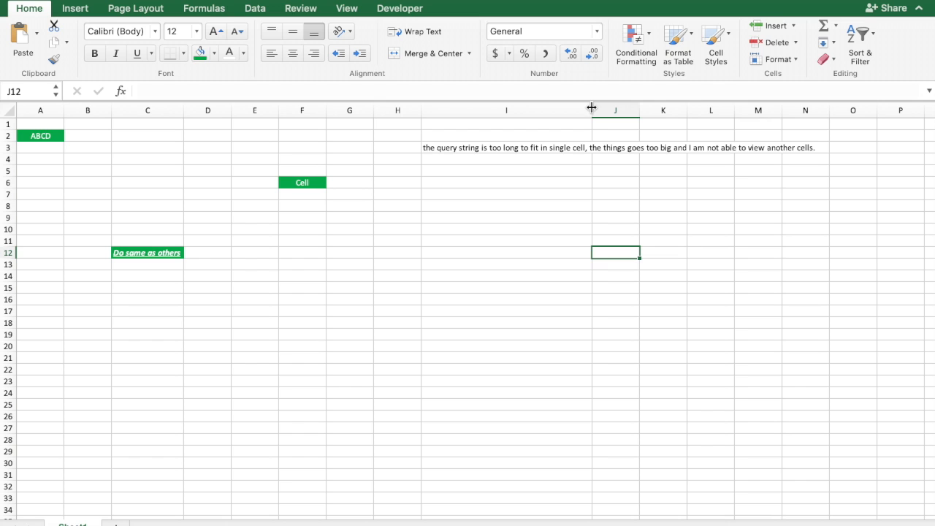
Autofit column I to the long sentence and open the text of cell I3 for editing.
{"action": "double_click", "coordinate": [592, 107]}
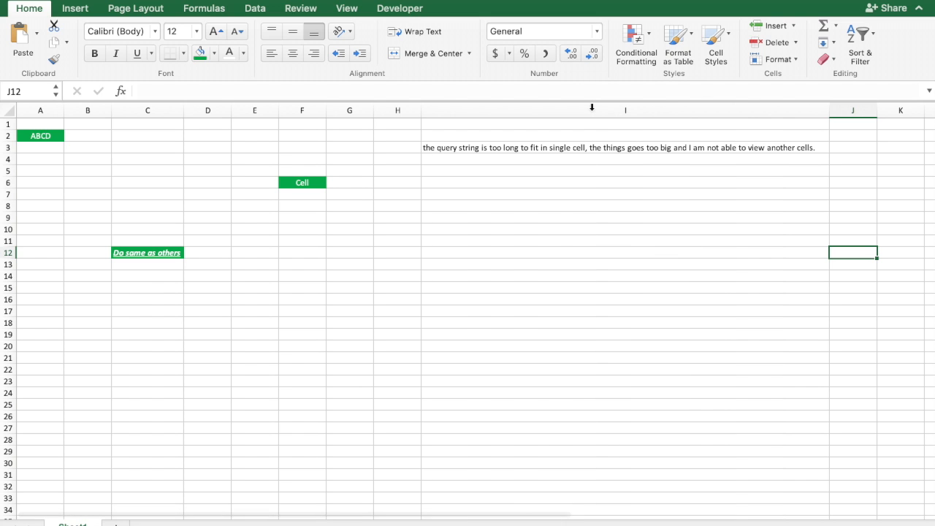
{"action": "left_click", "coordinate": [584, 148]}
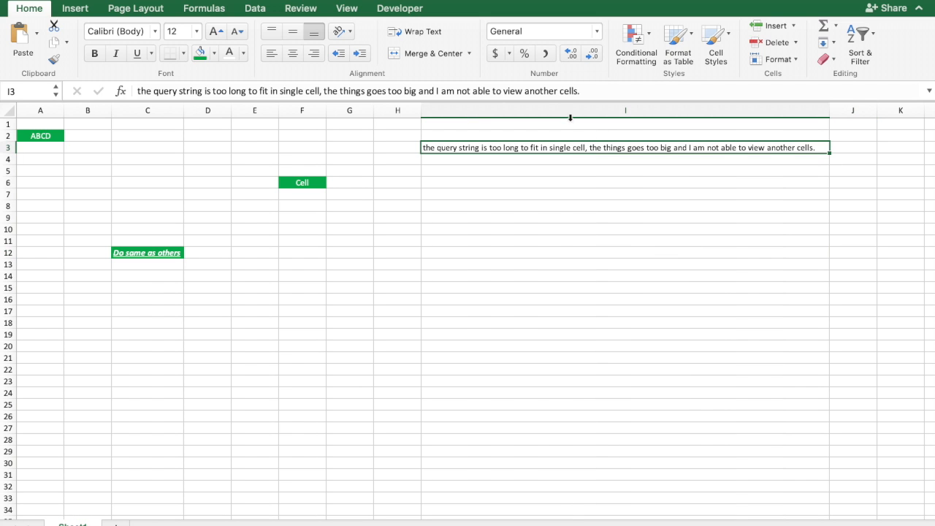
{"action": "left_click_drag", "start_coordinate": [575, 91], "coordinate": [30, 76]}
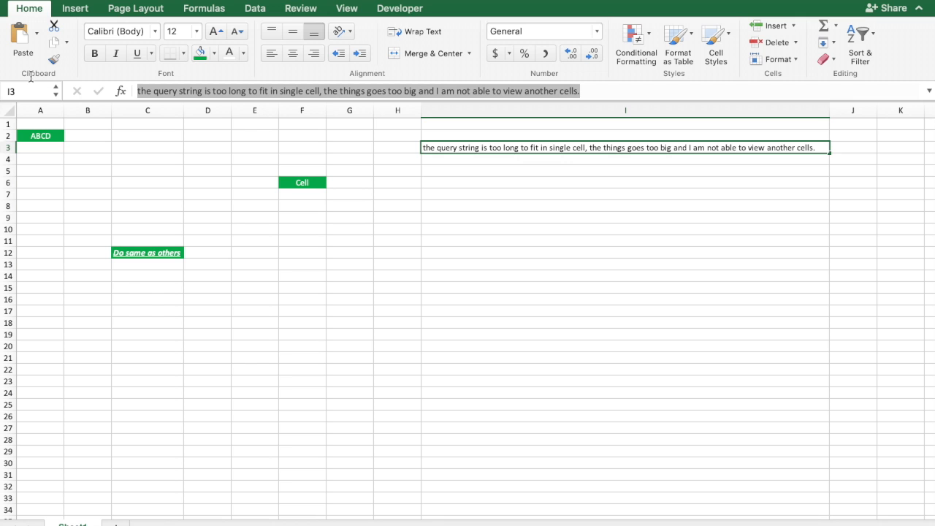
{"action": "left_click", "coordinate": [589, 90]}
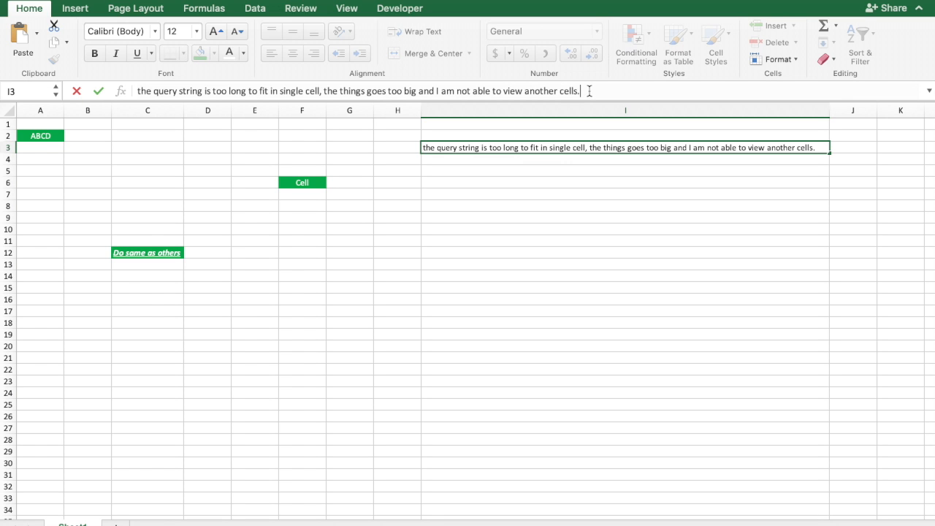
{"action": "type", "text": "ABCD"}
{"action": "key", "text": "BackSpace"}
{"action": "key", "text": "BackSpace"}
{"action": "key", "text": "BackSpace"}
{"action": "key", "text": "BackSpace"}
Copy the whole sentence in cell I3 and append the copy after the existing text.
{"action": "key", "text": "super+a"}
{"action": "key", "text": "super+c"}
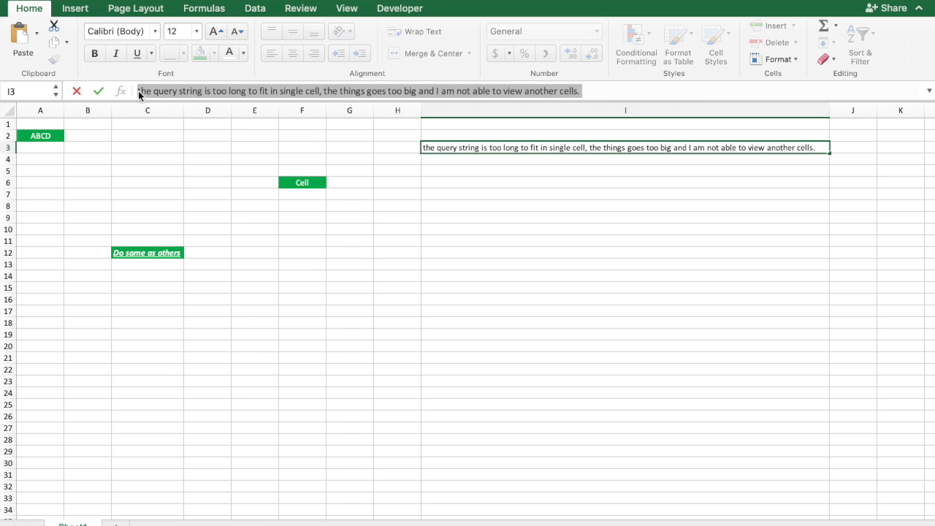
{"action": "left_click", "coordinate": [621, 91]}
{"action": "key", "text": "super+v"}
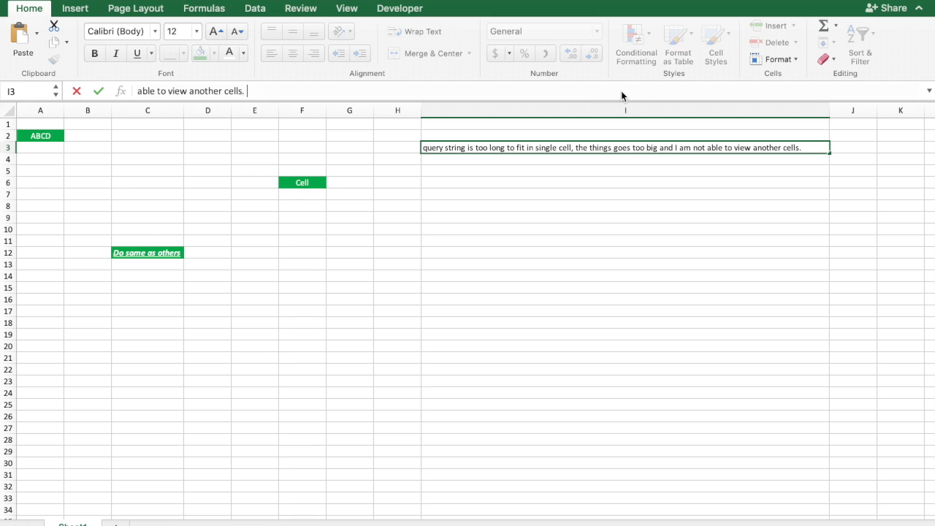
{"action": "key", "text": "Return"}
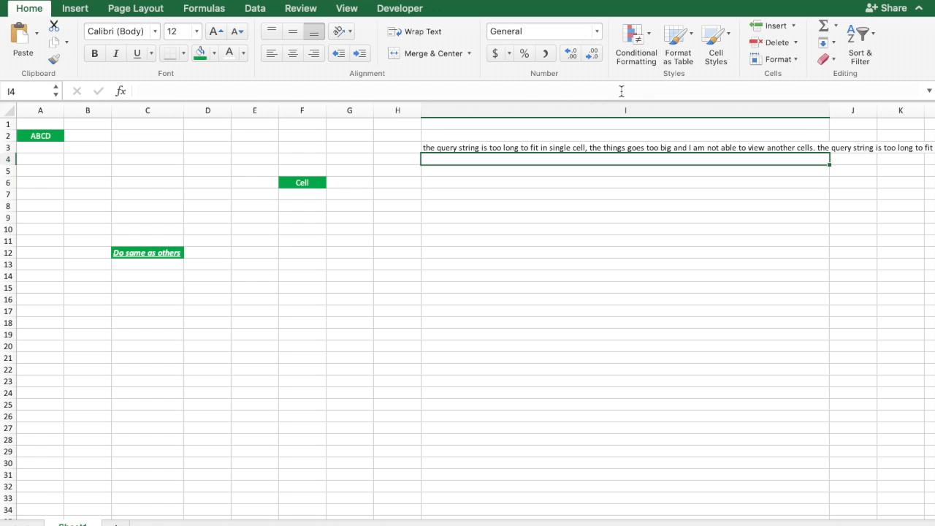
Autofit column I to the doubled text in row 3 and view the column across its full width.
{"action": "double_click", "coordinate": [830, 111]}
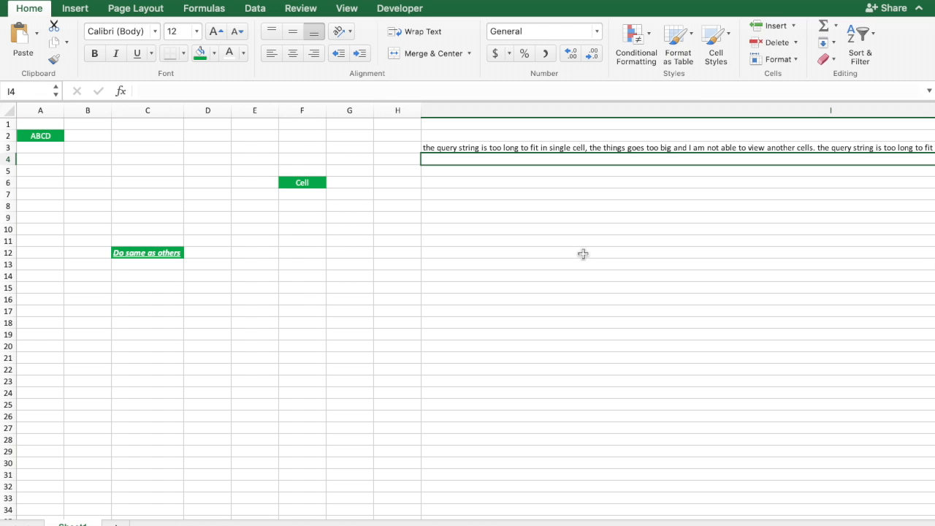
{"action": "scroll", "coordinate": [583, 253], "scroll_direction": "right", "scroll_amount": 15}
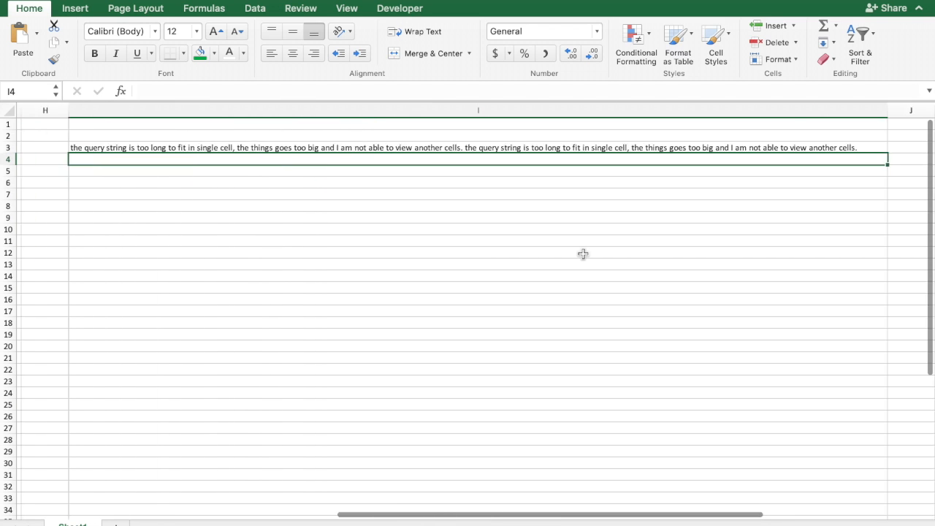
{"action": "scroll", "coordinate": [583, 254], "scroll_direction": "right", "scroll_amount": 3}
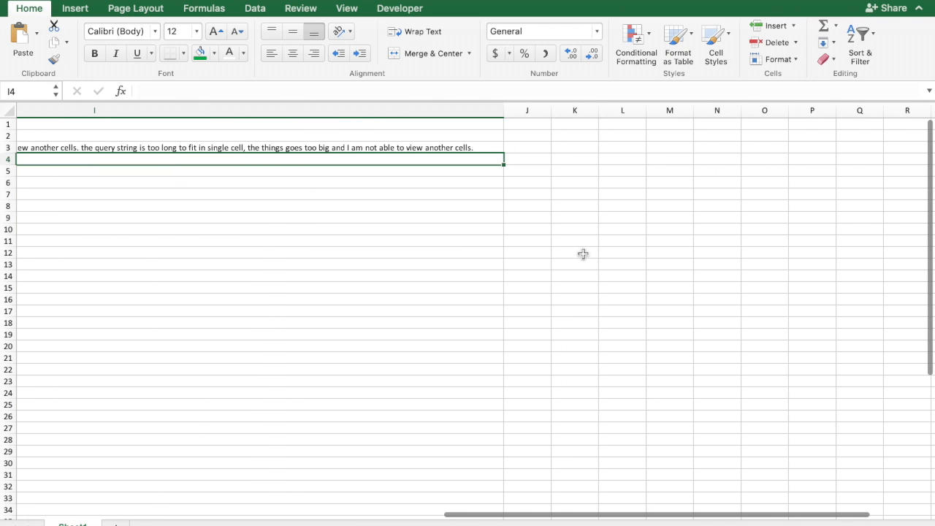
{"action": "scroll", "coordinate": [583, 253], "scroll_direction": "left", "scroll_amount": 20}
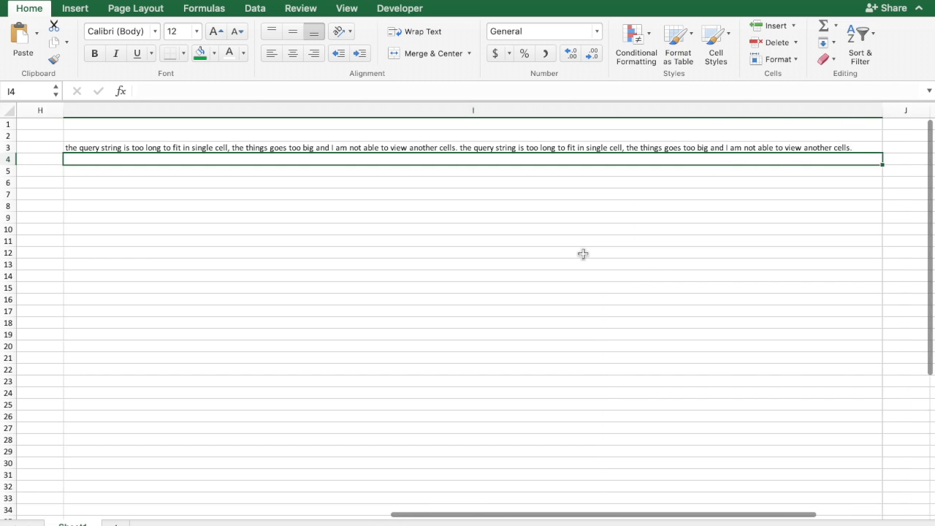
{"action": "scroll", "coordinate": [583, 253], "scroll_direction": "left", "scroll_amount": 15}
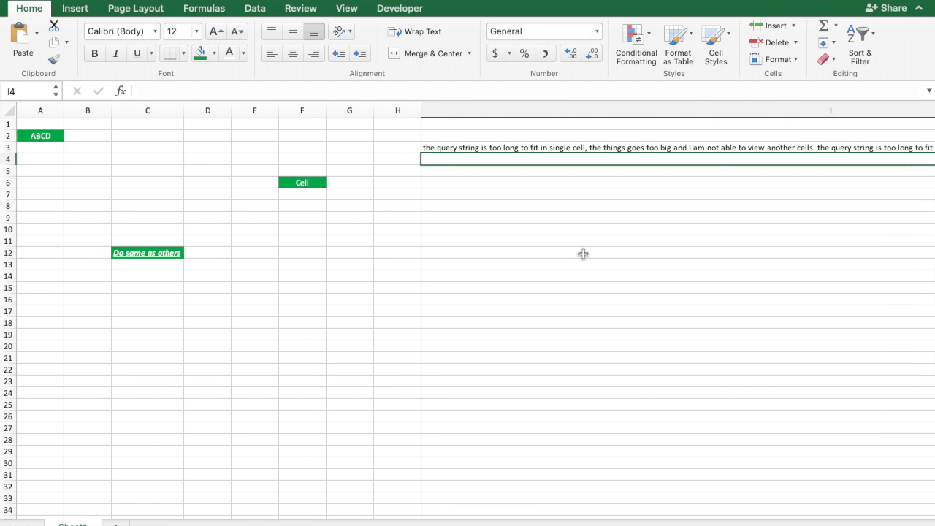
Narrow column I to about the width of "the query string is too long to fit" and wrap the text in cell I3.
{"action": "left_click", "coordinate": [618, 149]}
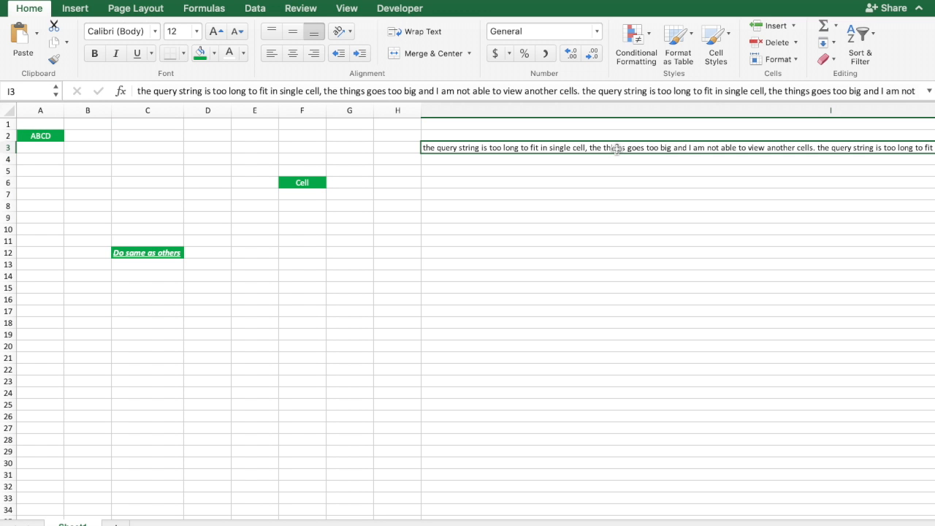
{"action": "scroll", "coordinate": [617, 149], "scroll_direction": "right", "scroll_amount": 10}
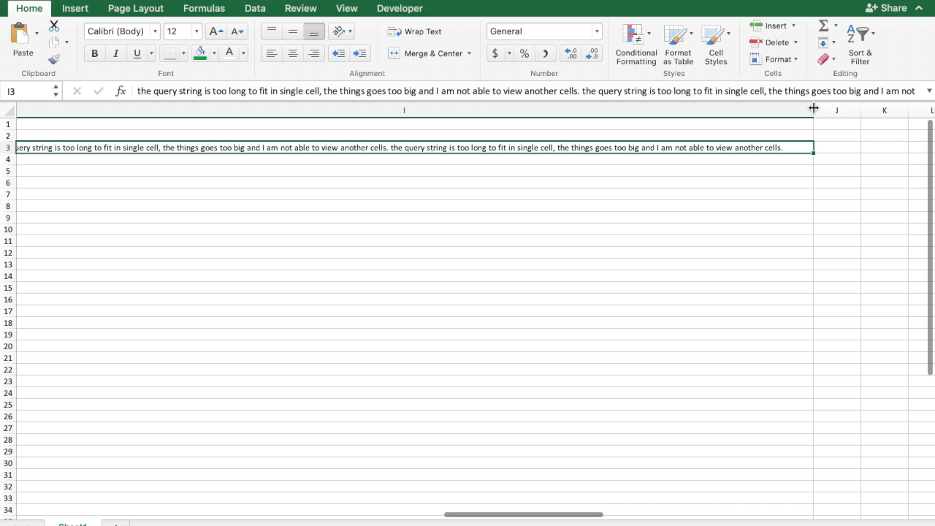
{"action": "left_click_drag", "start_coordinate": [813, 109], "coordinate": [114, 108]}
{"action": "scroll", "coordinate": [280, 240], "scroll_direction": "left", "scroll_amount": 10}
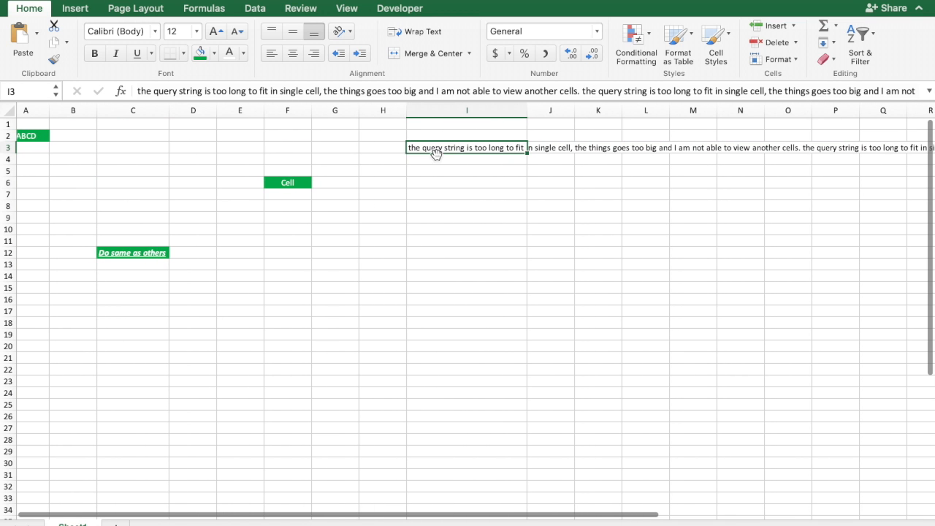
{"action": "left_click", "coordinate": [417, 33]}
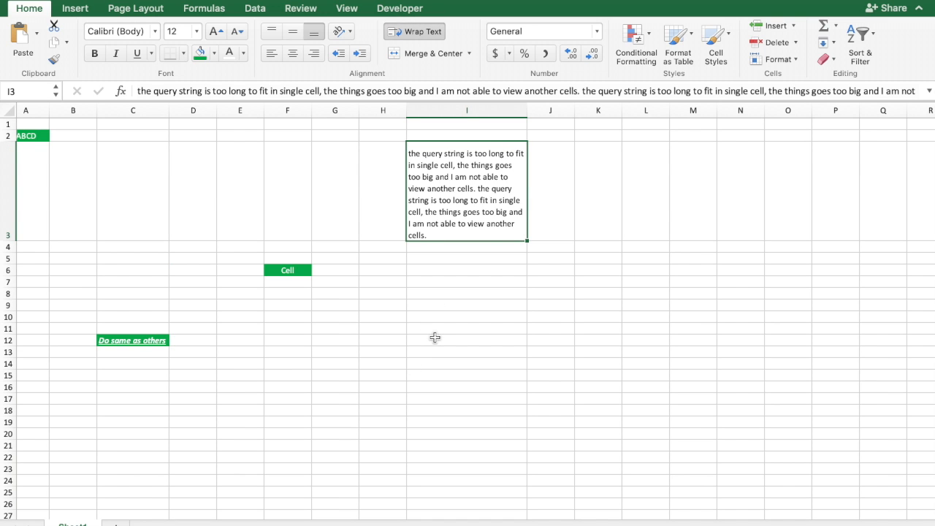
{"action": "scroll", "coordinate": [435, 338], "scroll_direction": "left", "scroll_amount": 1}
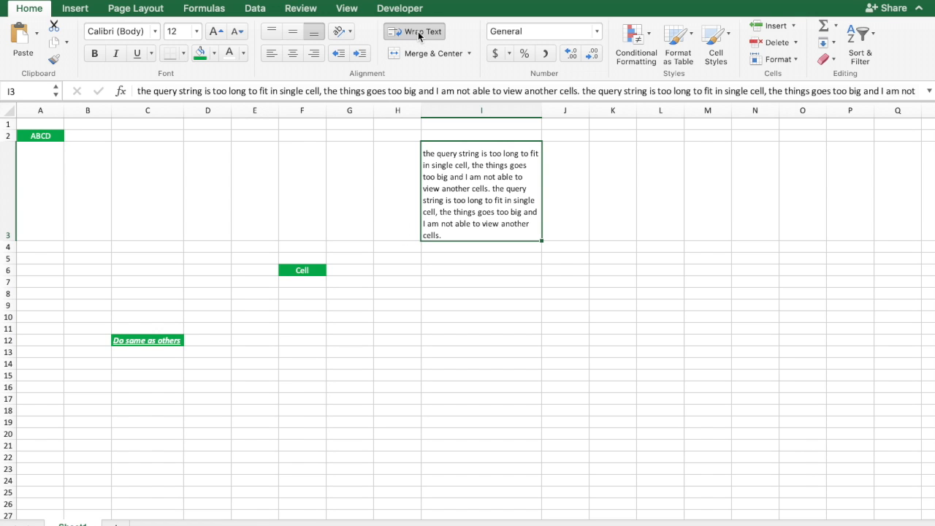
{"action": "left_click", "coordinate": [456, 326]}
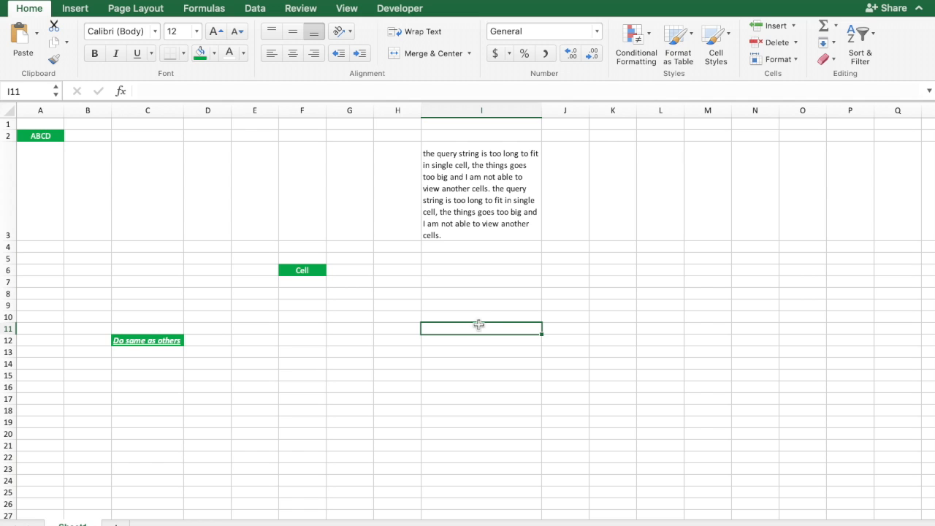
{"action": "mouse_move", "coordinate": [479, 329]}
{"action": "left_mouse_down"}
{"action": "mouse_move", "coordinate": [576, 331]}
{"action": "mouse_move", "coordinate": [472, 326]}
{"action": "left_mouse_up"}
{"action": "scroll", "coordinate": [296, 198], "scroll_direction": "up", "scroll_amount": 2}
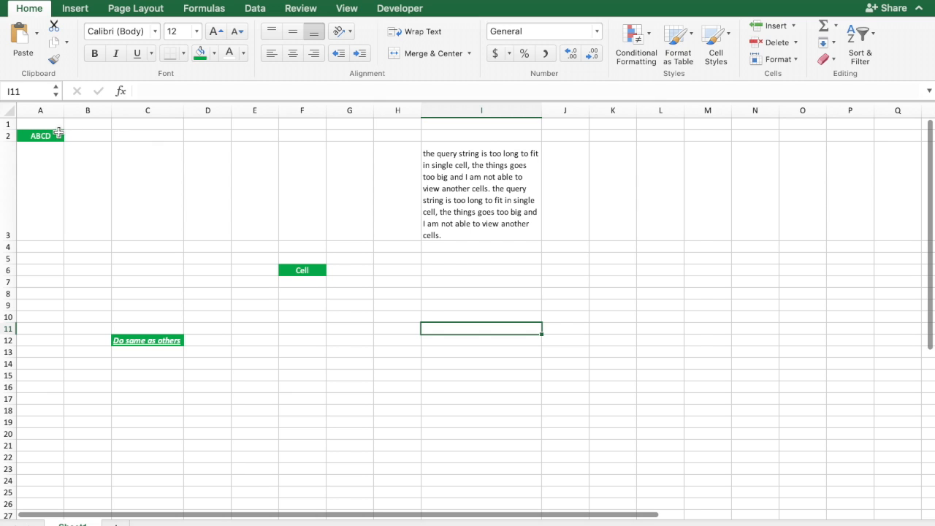
Enter "Alphabet" in cell A1 and "EFGH" in cell B2.
{"action": "left_click", "coordinate": [53, 123]}
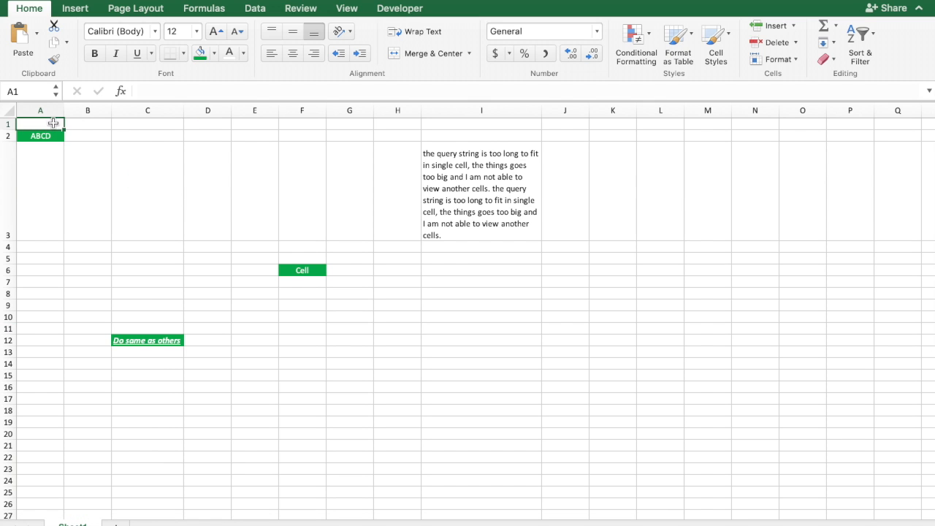
{"action": "type", "text": "Al"}
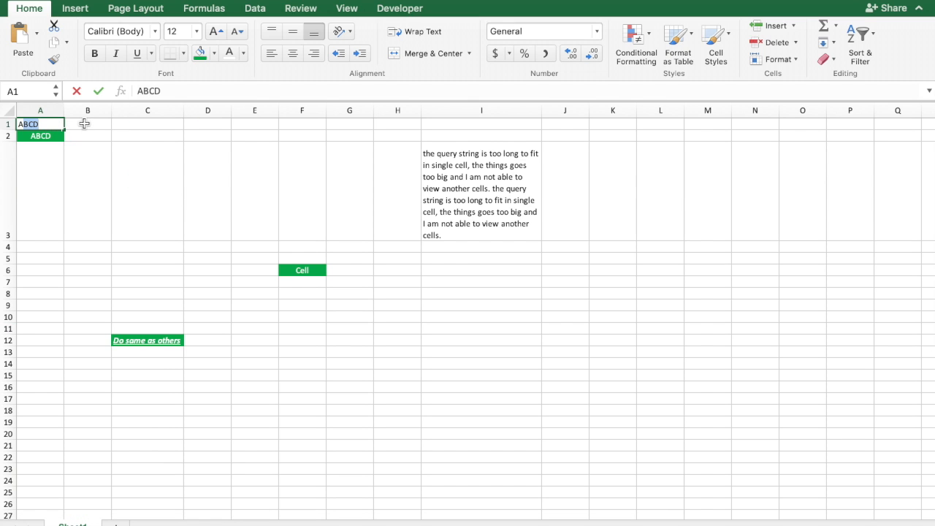
{"action": "type", "text": "phabet"}
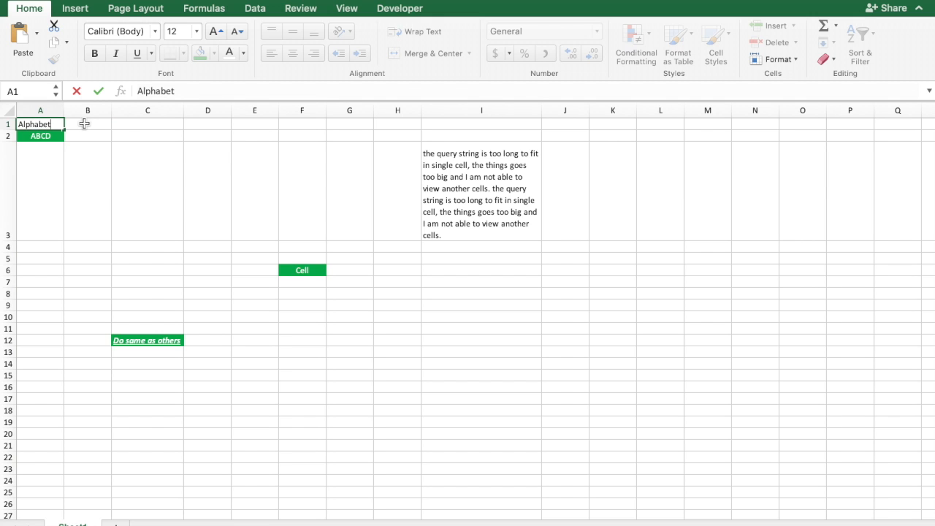
{"action": "key", "text": "Return"}
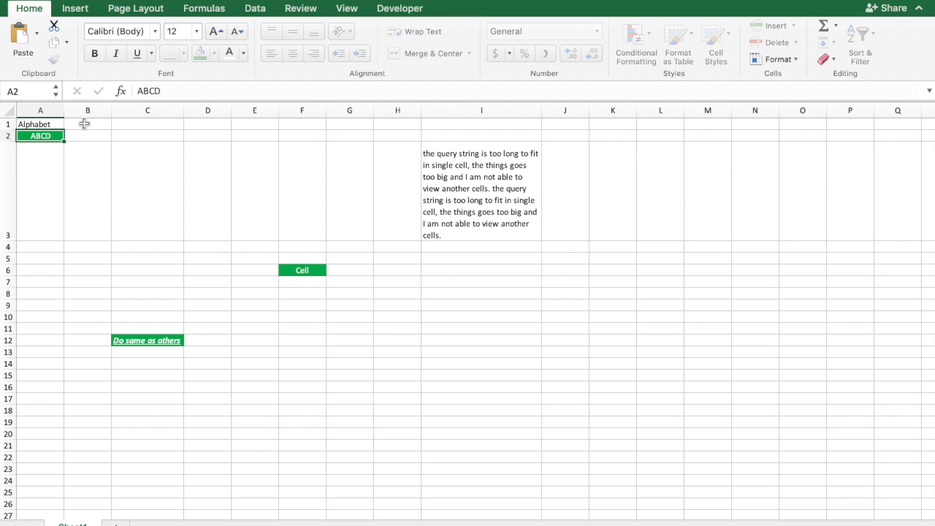
{"action": "left_click", "coordinate": [91, 139]}
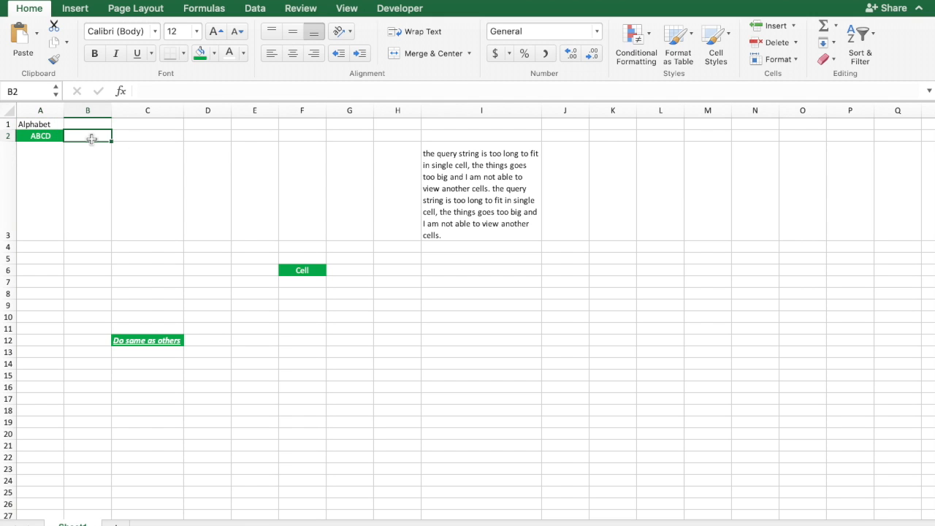
{"action": "type", "text": "EFGH"}
{"action": "key", "text": "Return"}
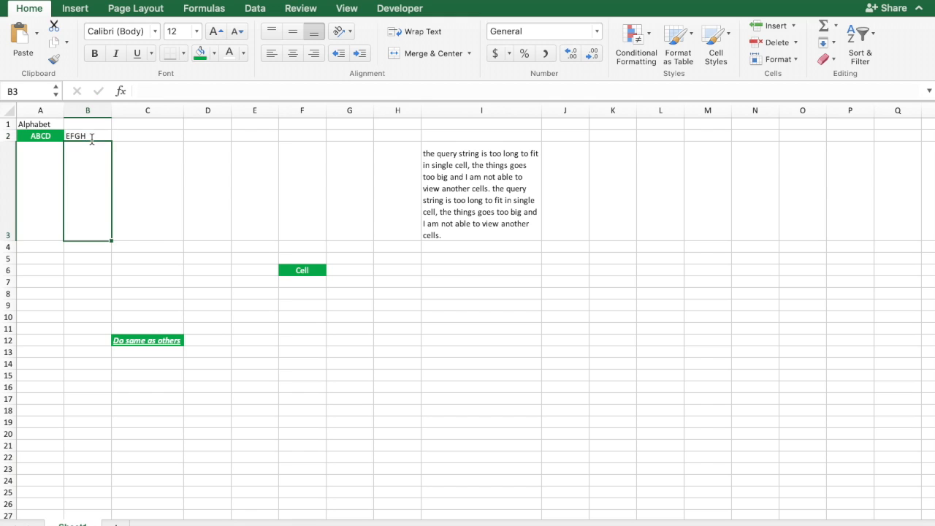
Merge and center cells A1 and B1 so "Alphabet" spans columns A and B.
{"action": "left_click_drag", "start_coordinate": [33, 124], "coordinate": [90, 124]}
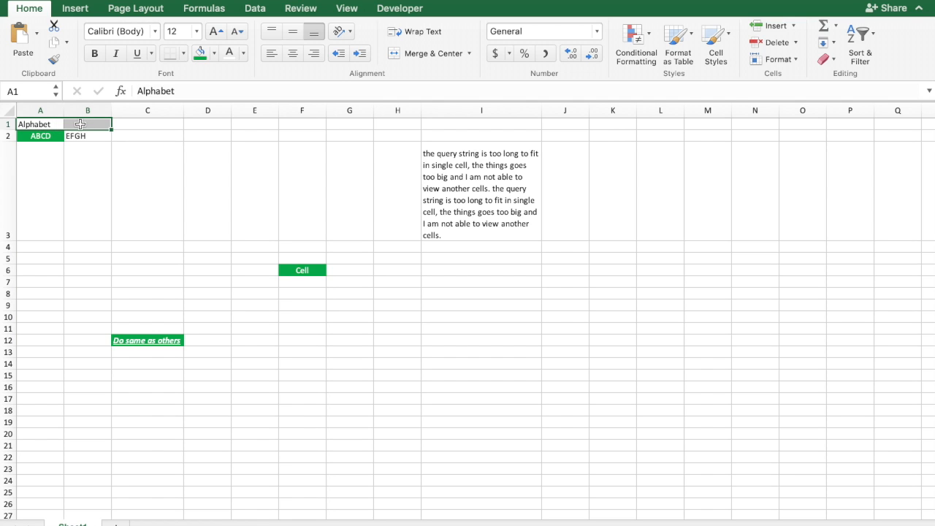
{"action": "left_click", "coordinate": [423, 55]}
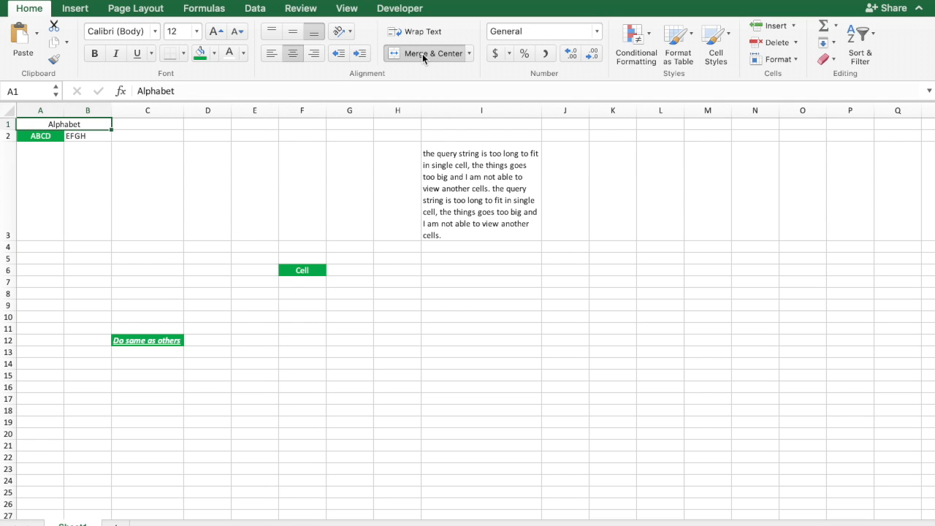
{"action": "left_click", "coordinate": [131, 230]}
{"action": "left_click_drag", "start_coordinate": [165, 124], "coordinate": [202, 219]}
{"action": "left_click", "coordinate": [202, 219]}
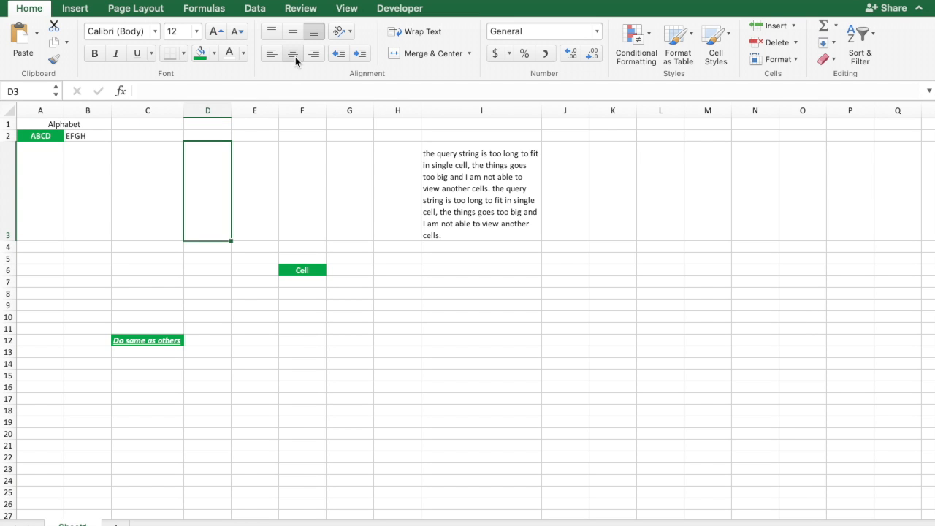
Try left and right alignment on the merged "Alphabet" cell, and finish with it middle-aligned vertically and centered horizontally.
{"action": "left_click", "coordinate": [79, 124]}
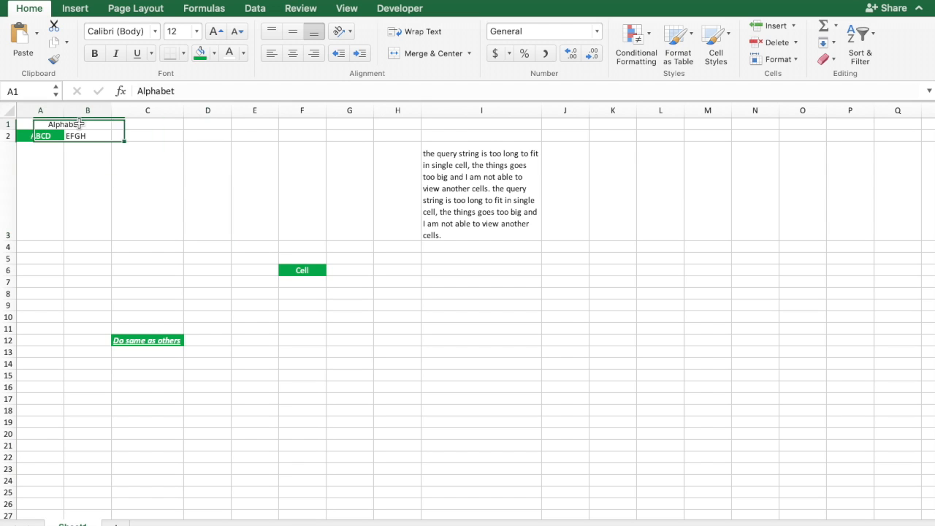
{"action": "left_click", "coordinate": [271, 56]}
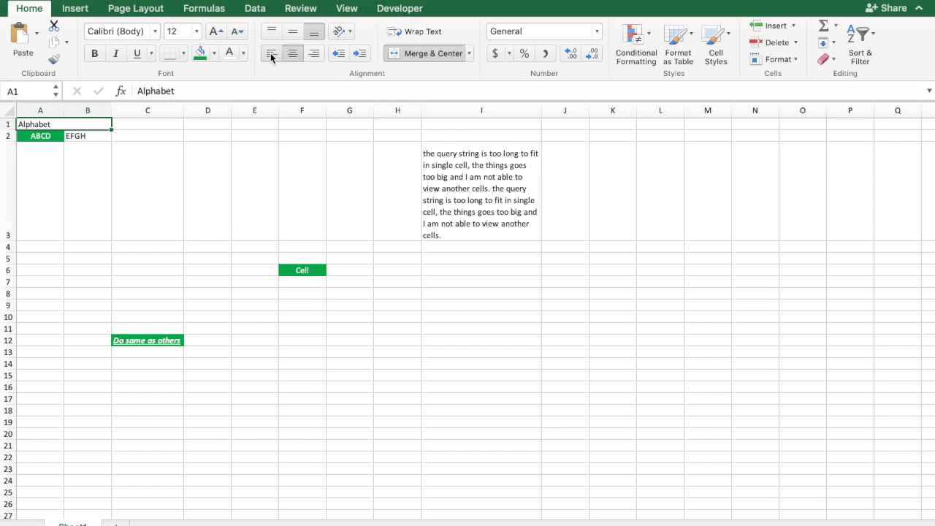
{"action": "left_click", "coordinate": [314, 53]}
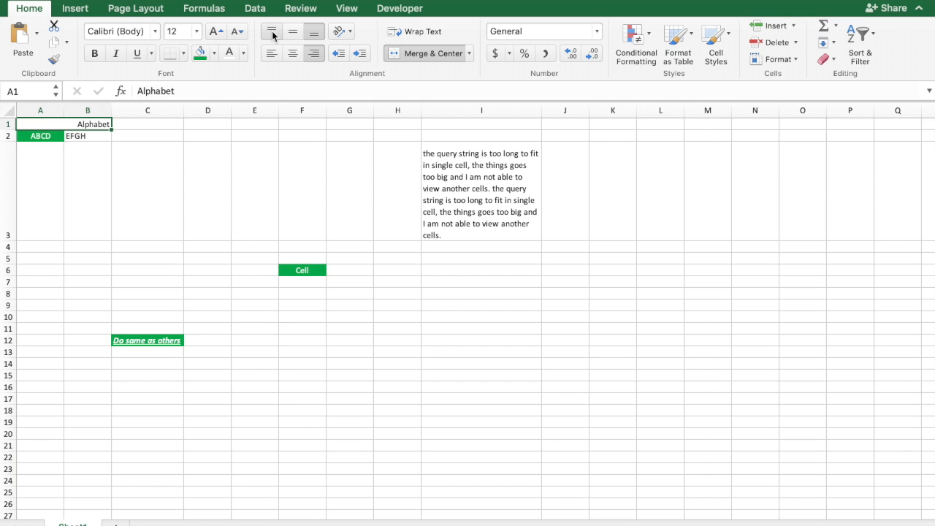
{"action": "left_click", "coordinate": [293, 35]}
{"action": "left_click", "coordinate": [291, 54]}
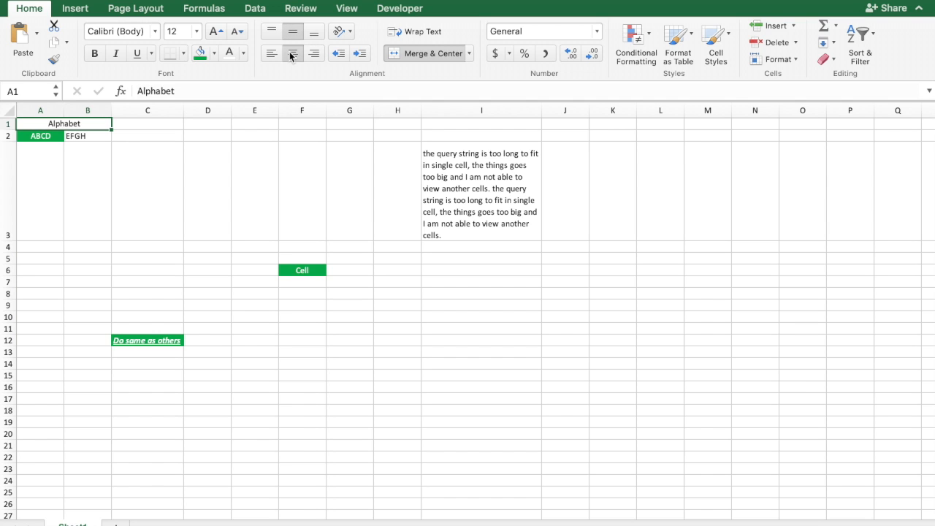